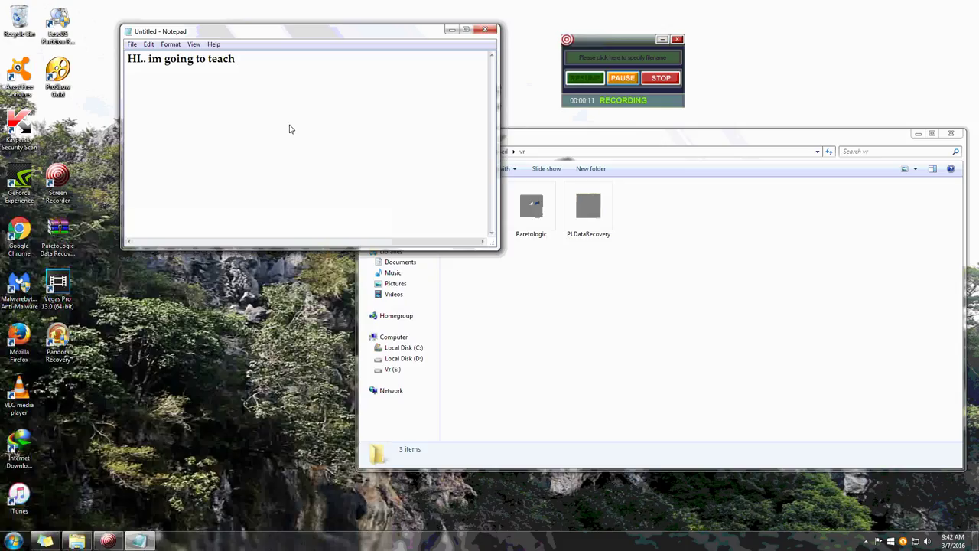
- Complete the opening line of the note with "you how yo install Paretologic"
text(you how yo install )
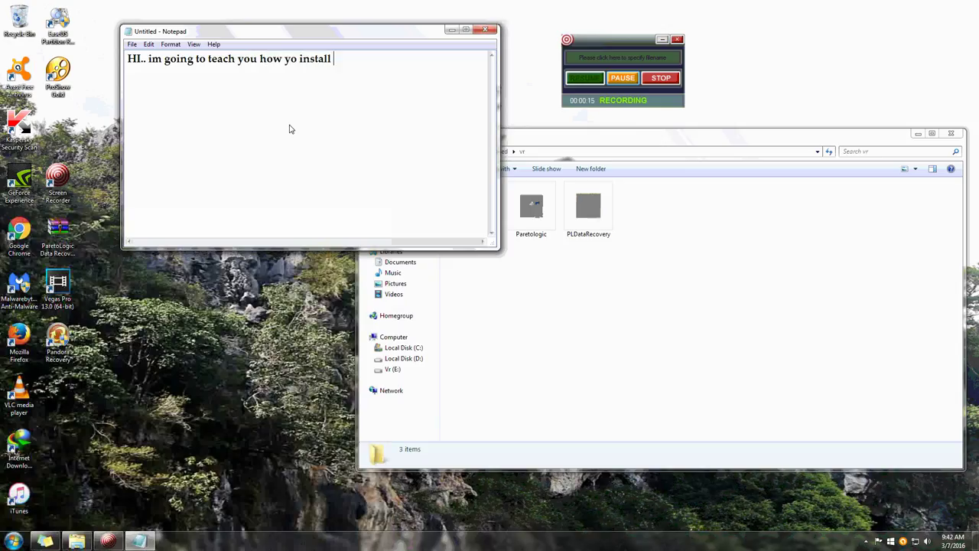
text(PArre)
key(BackSpace)
key(BackSpace)
key(BackSpace)
key(BackSpace)
text(aretologi)
key(BackSpace)
text(ic)
- Add the line "Install Paretologic" to the note, separated from the opening line by a blank line
key(Return)
key(Return)
text(Install )
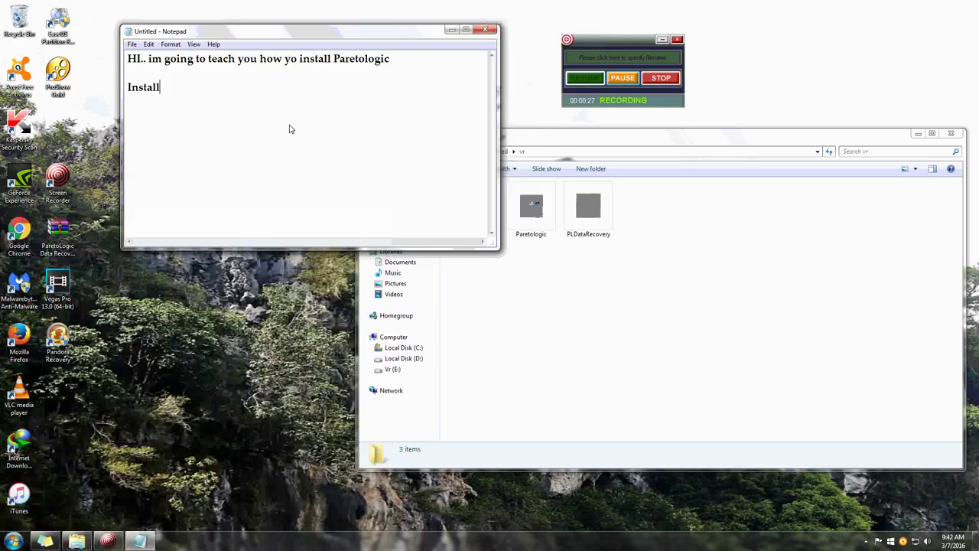
text(Pari)
text(etolo)
text(gi)
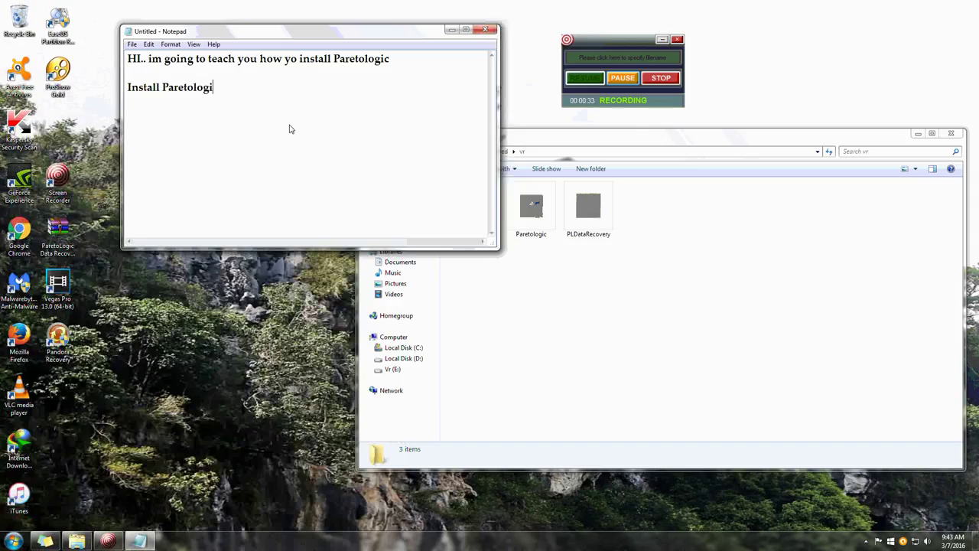
text(c)
- Launch the Paretologic installer from the vr folder and add the line "just click next and agree" to the note
click(527, 205)
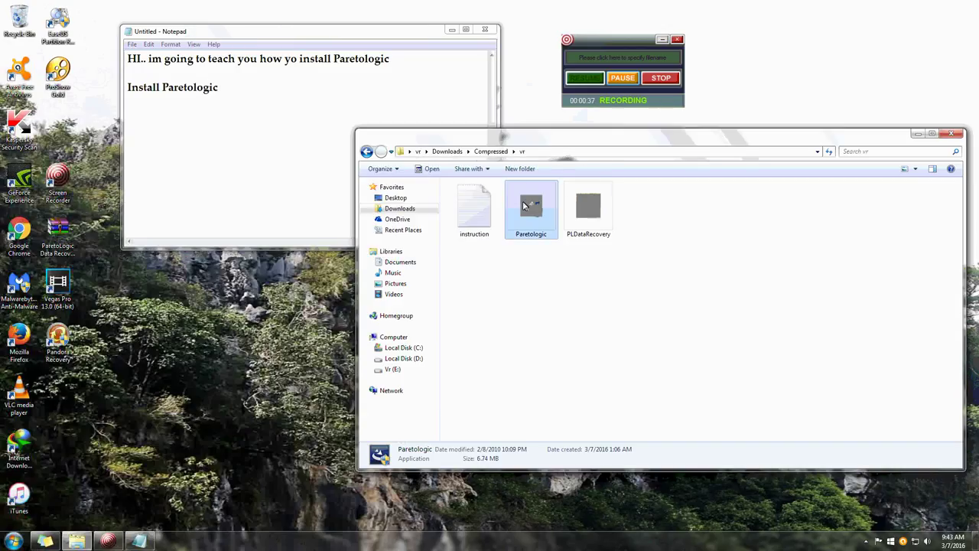
double_click(530, 219)
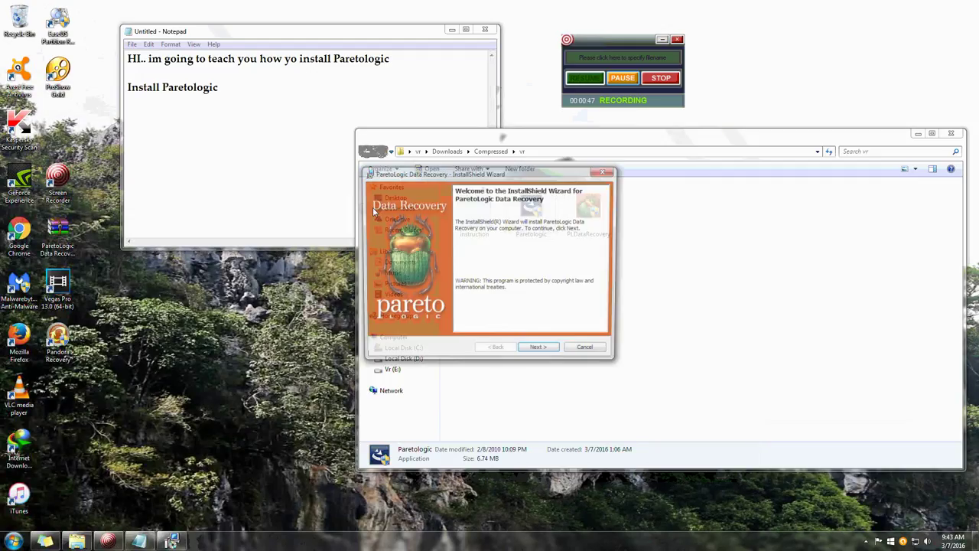
click(287, 93)
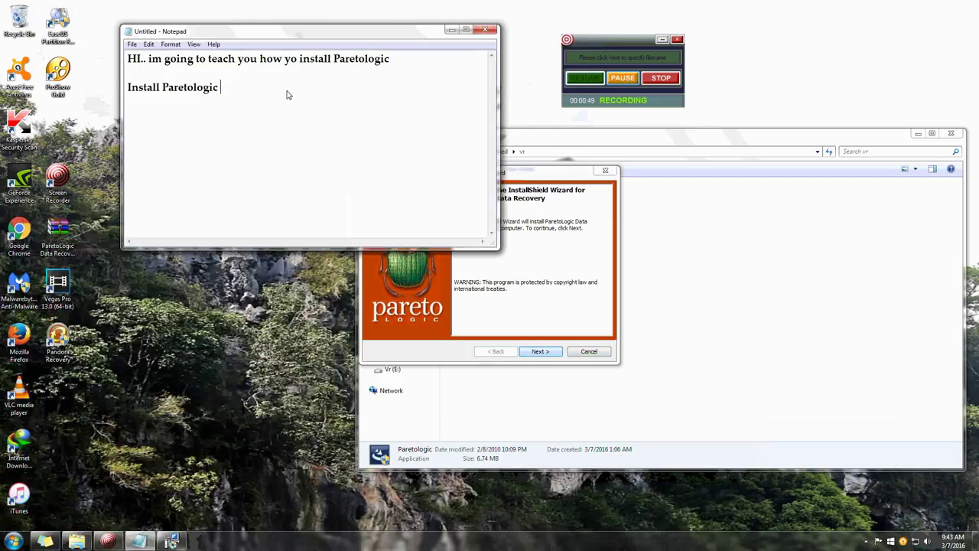
key(Return)
text(just click nex)
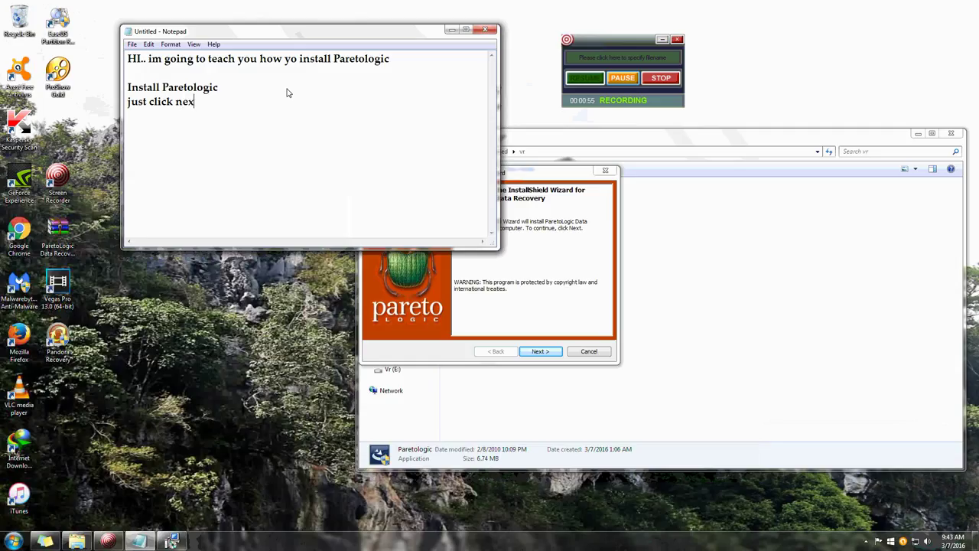
text(t and agree)
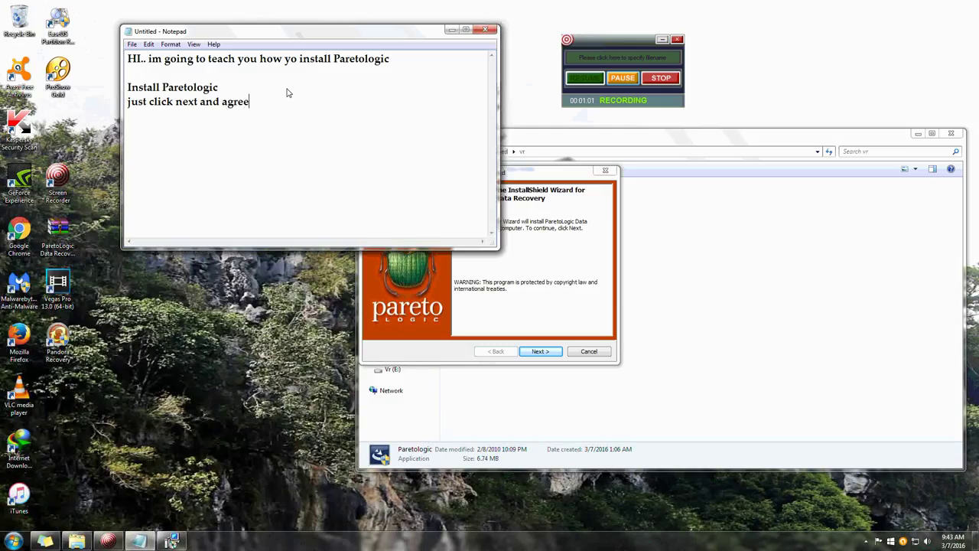
- Go through the ParetoLogic Data Recovery setup wizard with the default destination folder and start the installation
click(501, 314)
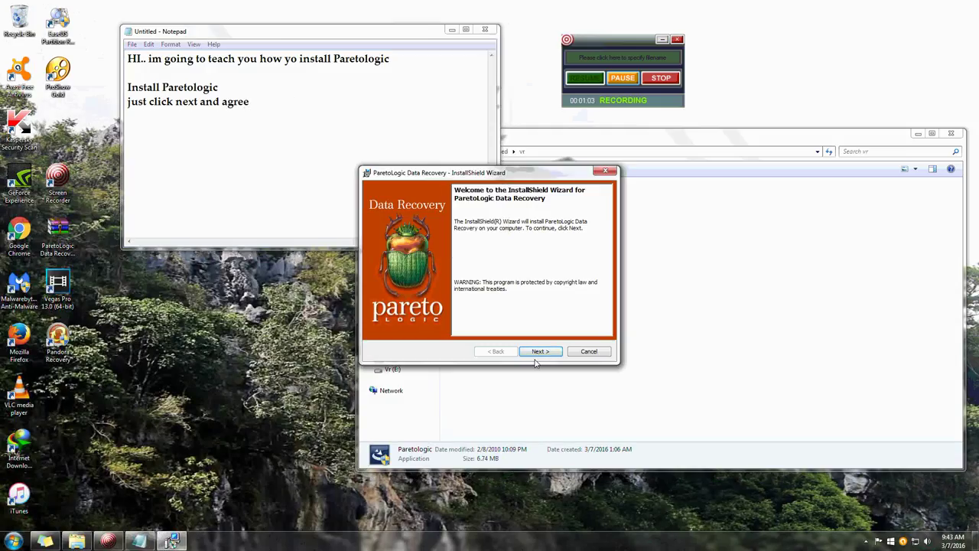
click(540, 352)
click(540, 351)
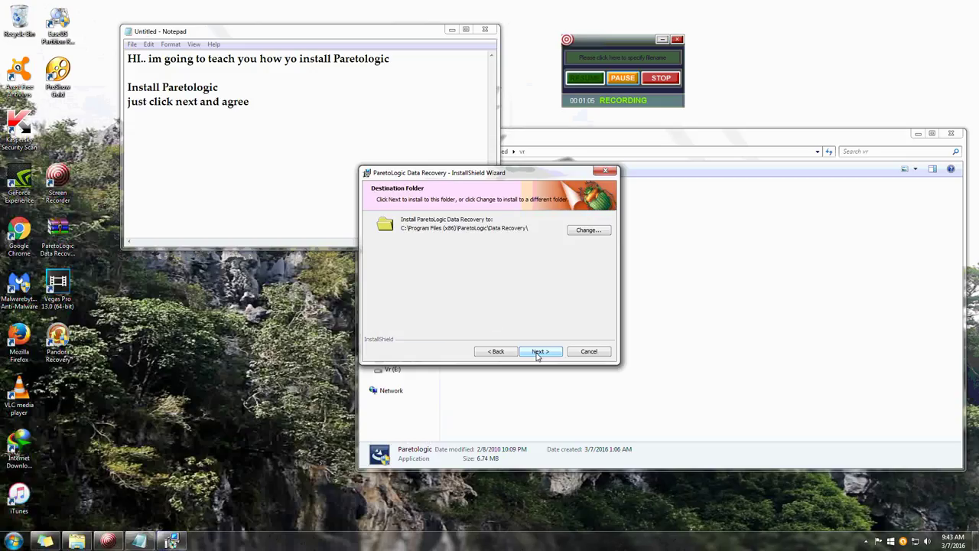
click(540, 351)
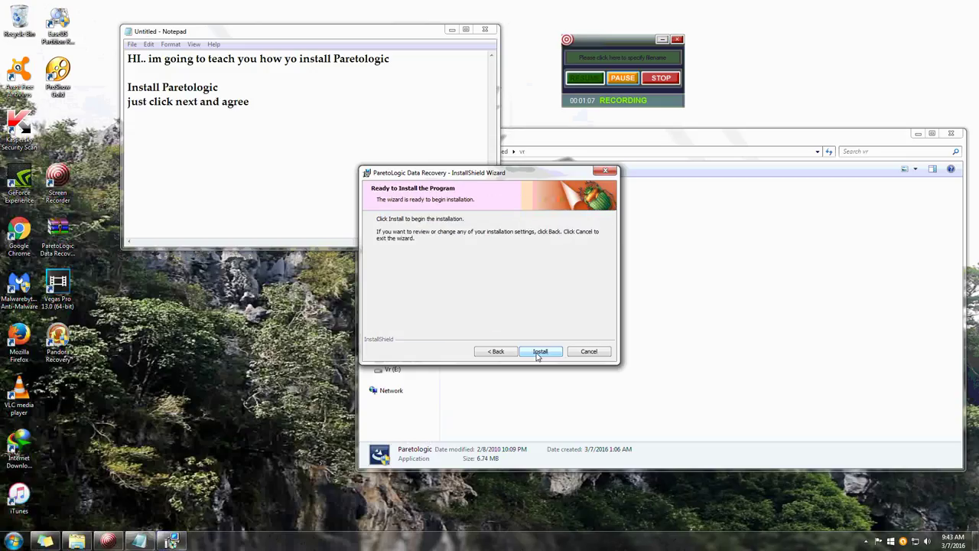
click(539, 351)
- Replace "agree" with "install" in the note and add the line "and wait until it's done!"
drag(250, 103, 224, 106)
text(install )
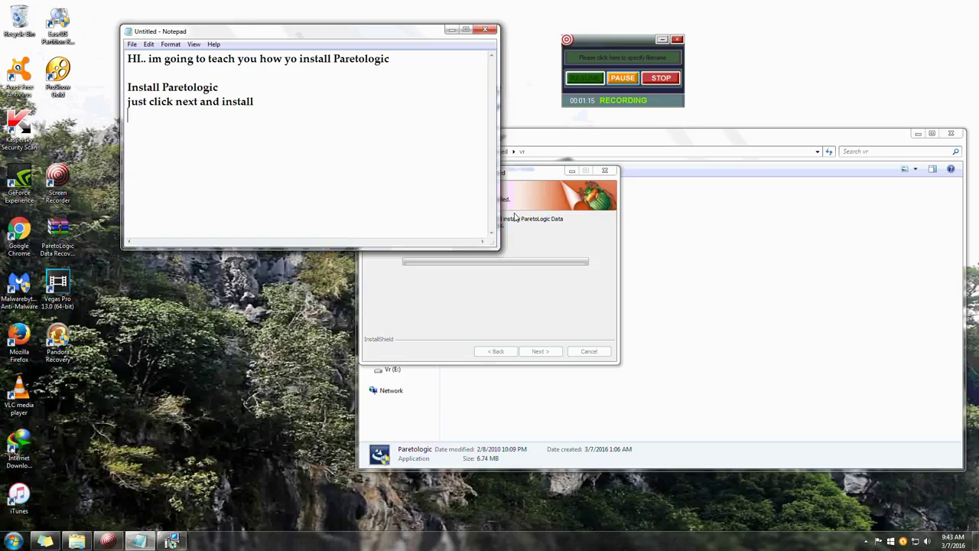
text(and wait u)
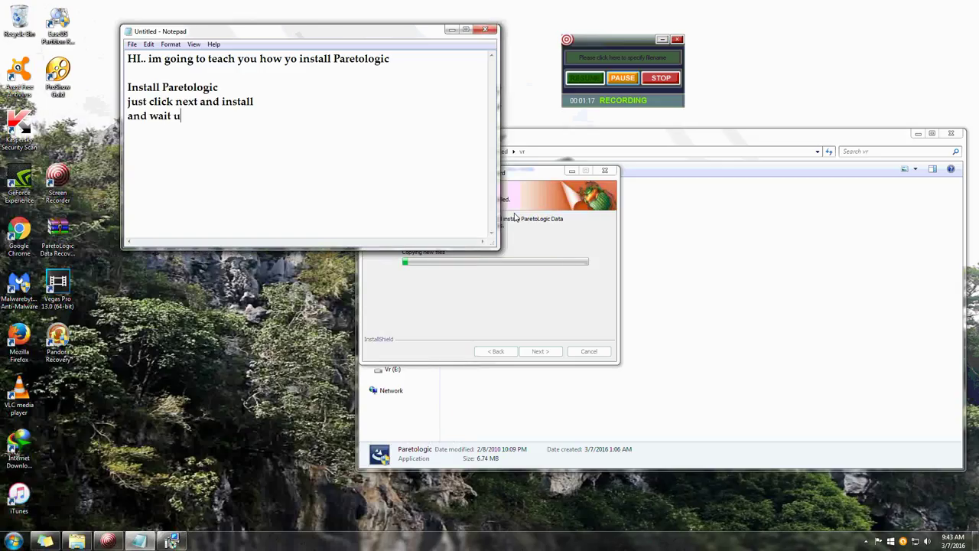
text(ntil it)
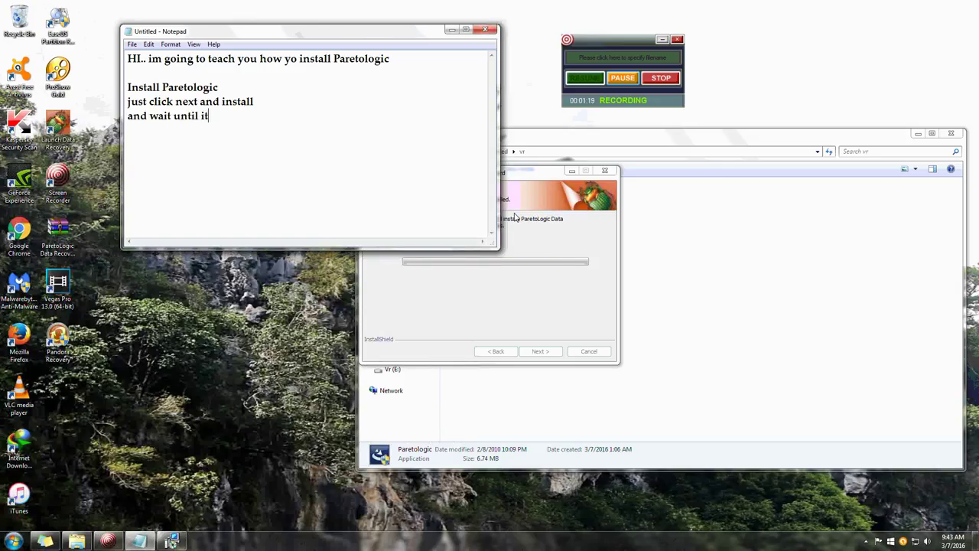
text('s done!)
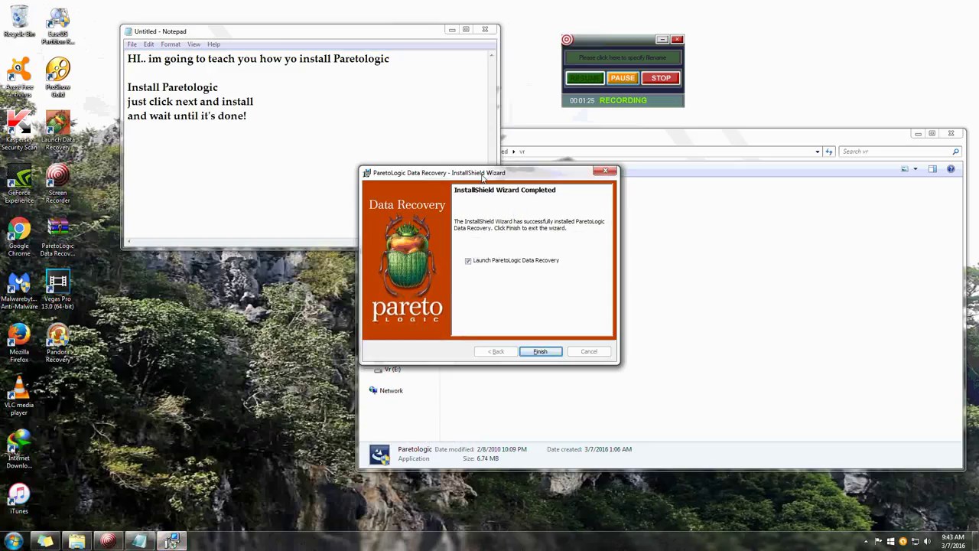
- Move the completed setup wizard away from the note and turn off its Launch ParetoLogic Data Recovery option
drag(488, 176, 668, 189)
click(298, 122)
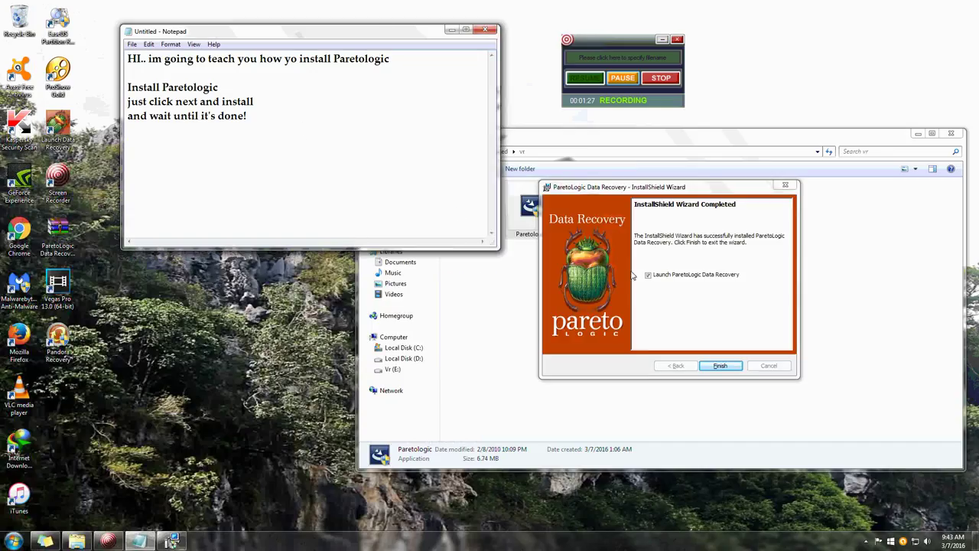
click(649, 282)
- Add the line "don't launch it yet. we need to copy the crack 1st and replace the uncrack" to the note
click(290, 133)
text(don't luaun)
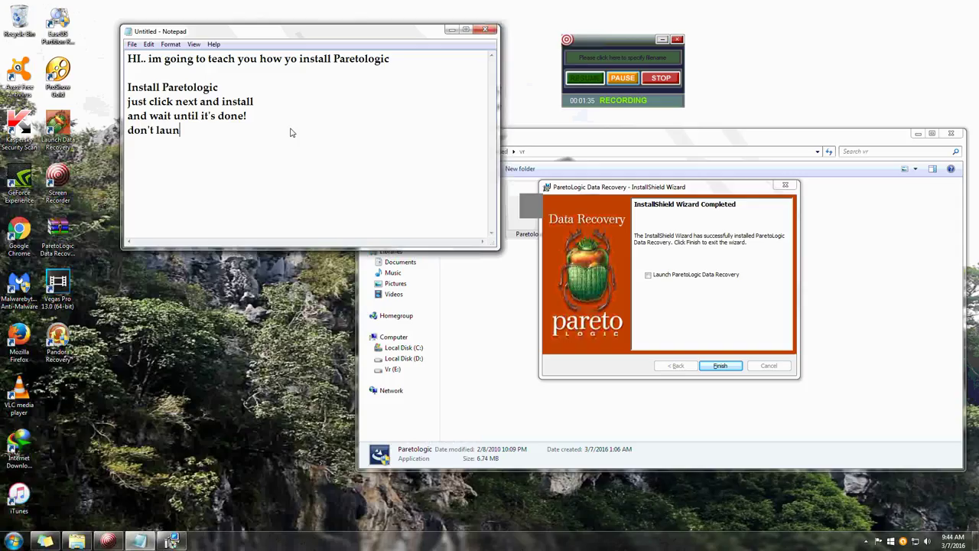
text(ch it yet. we need t)
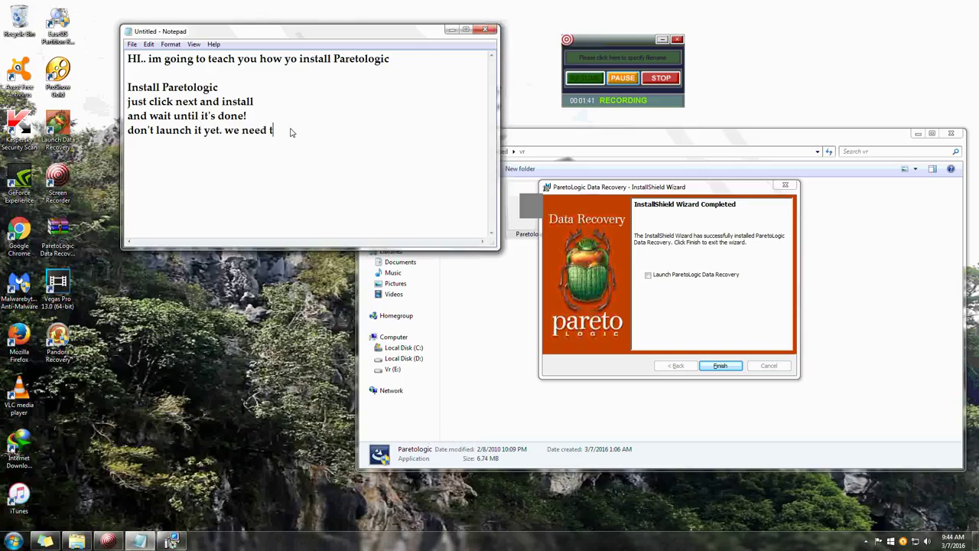
text(o copy the cr)
text(aqc)
key(BackSpace)
key(BackSpace)
text(ck 1st and replace the )
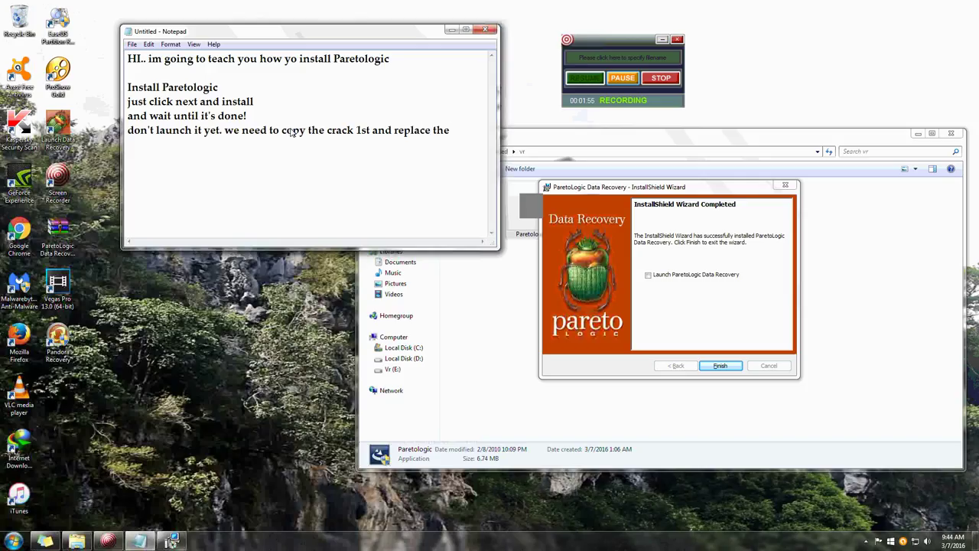
text(uncrack)
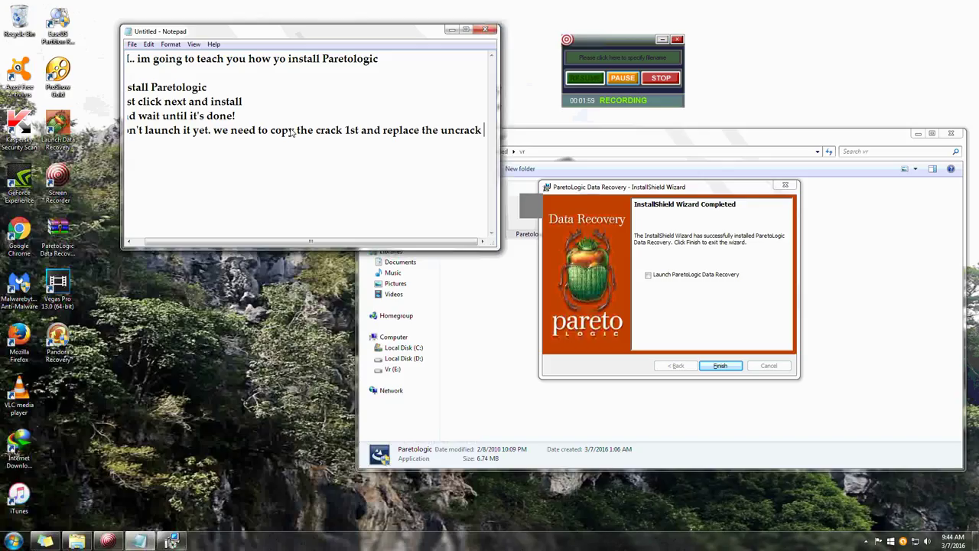
key(Return)
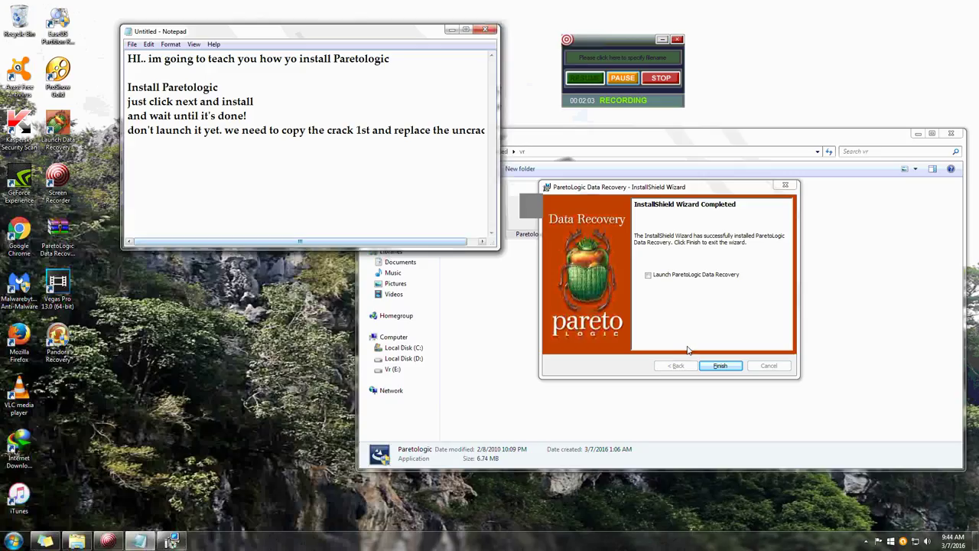
- Finish the setup wizard and select the PLDataRecovery file in the vr folder
click(720, 365)
click(580, 222)
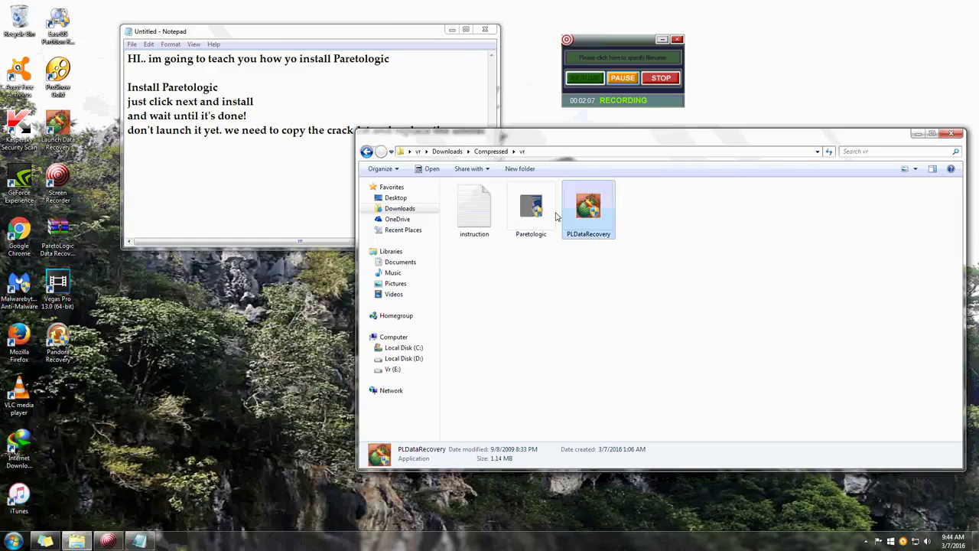
- Add the line "first we need to go to drive C:" near the end of the note
click(280, 212)
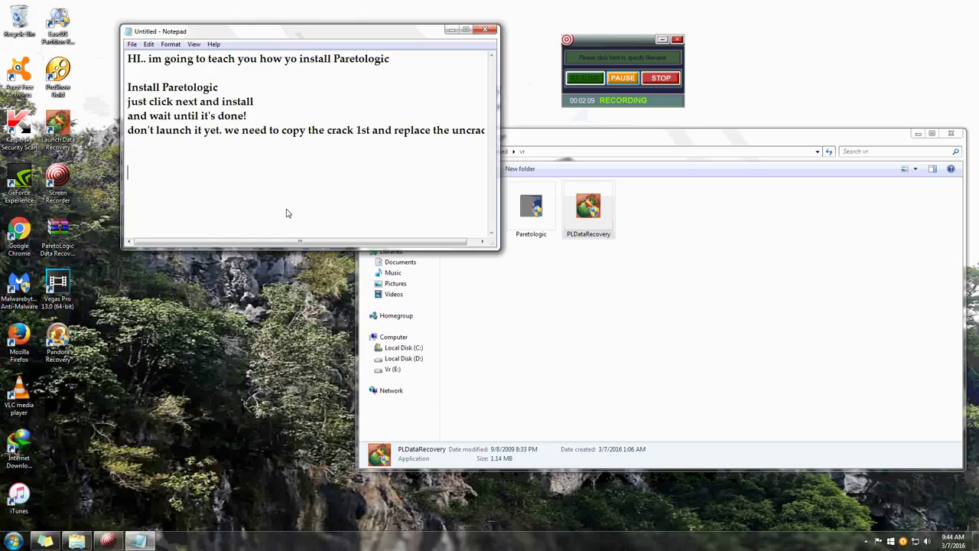
text(first we need to go t)
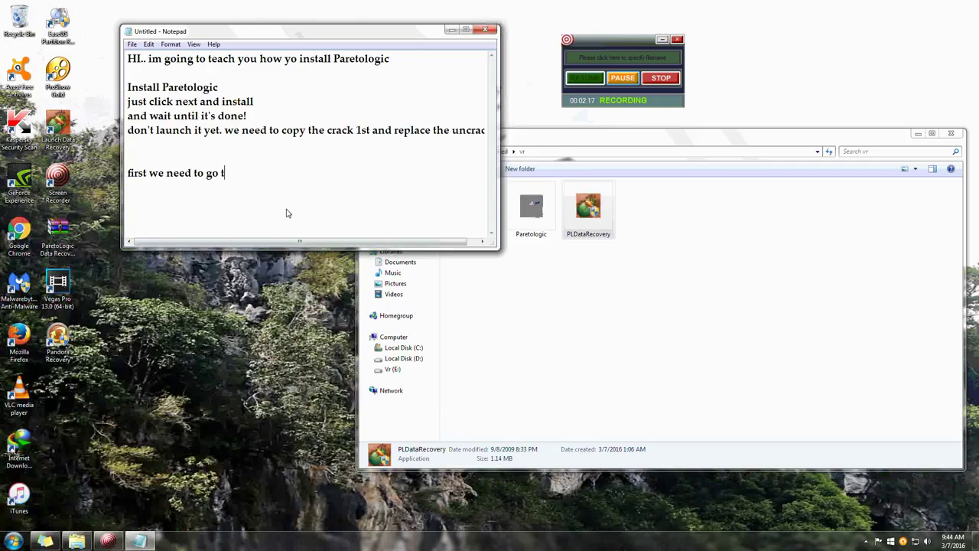
text(o drice)
key(BackSpace)
key(BackSpace)
text(d)
key(BackSpace)
text(ve C:)
- Open Program Files (x86) on Local Disk (C:) in a new Explorer window, moved clear of the note
key(super)
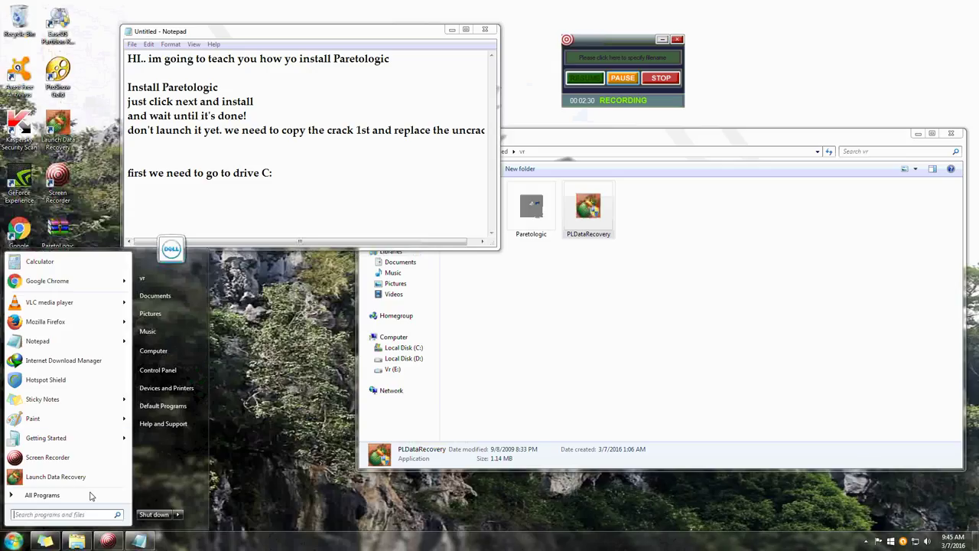
click(157, 352)
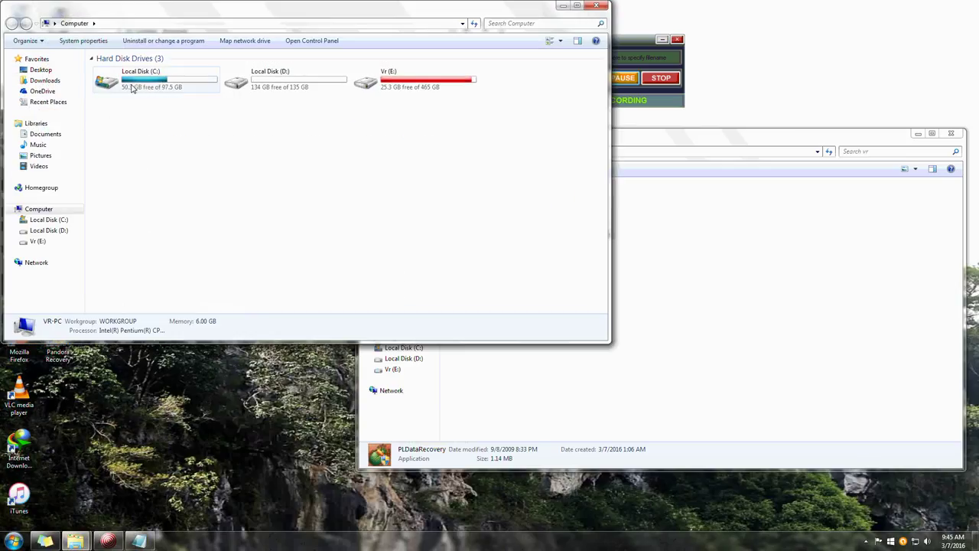
double_click(148, 93)
drag(196, 16, 521, 67)
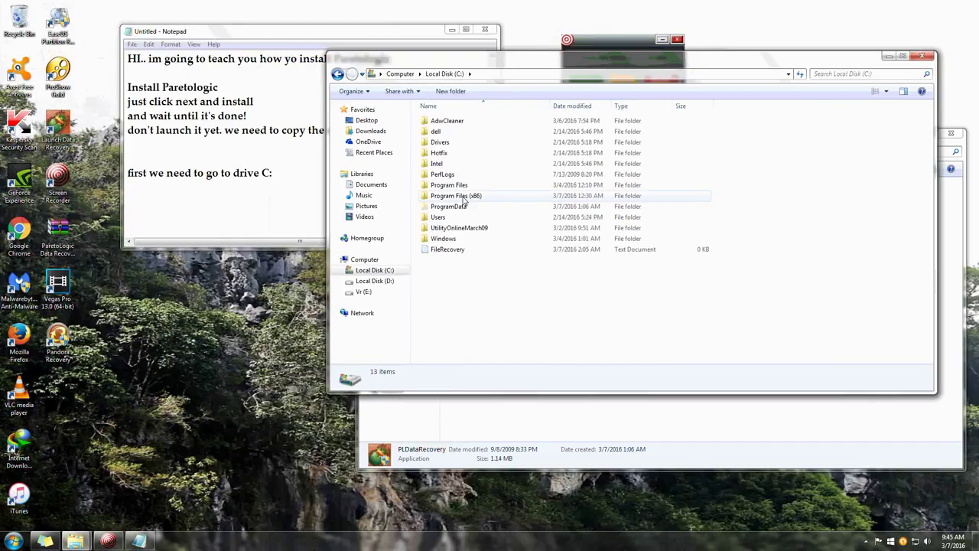
double_click(463, 198)
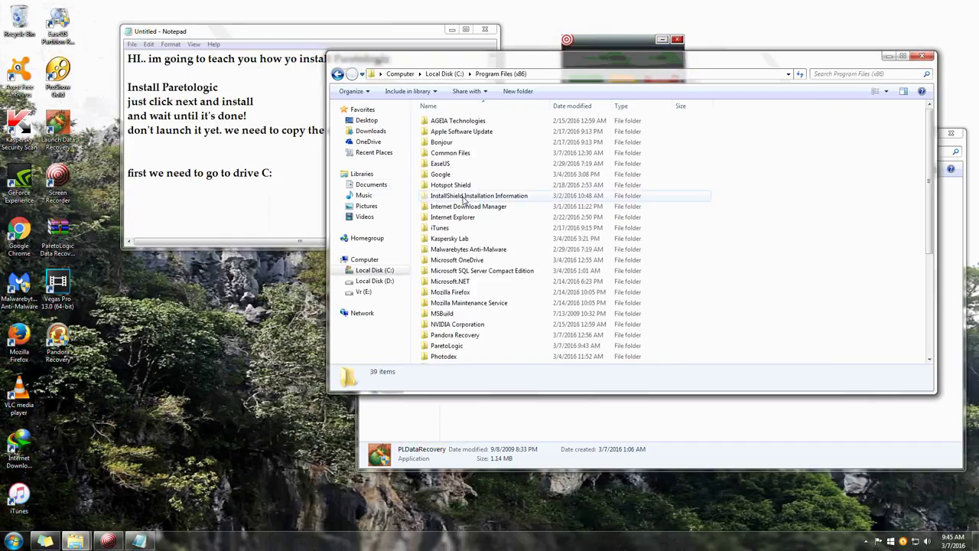
- Add the line "then Select the Program Files (x86)" below the drive C: line in the note
click(284, 186)
text(: )
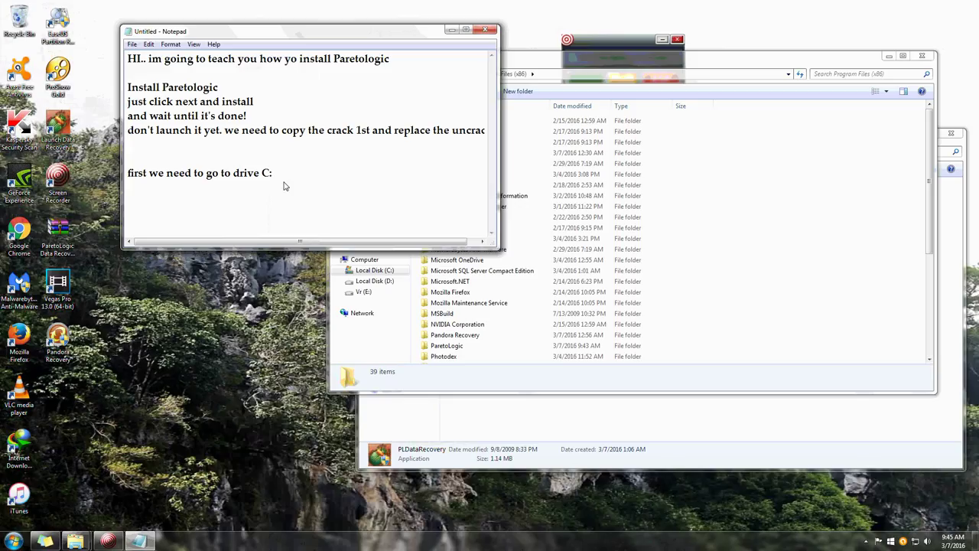
text(d)
key(BackSpace)
text(then S)
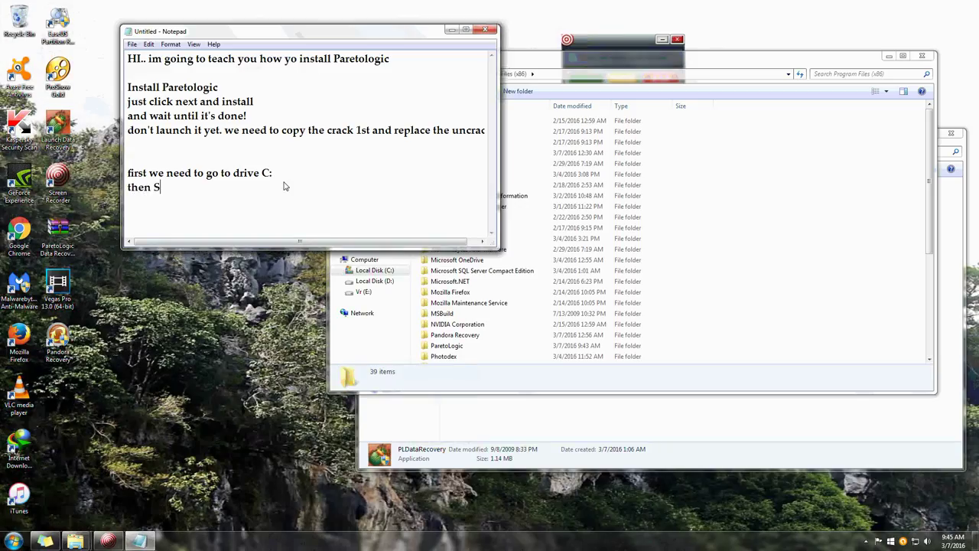
text(elect the Program)
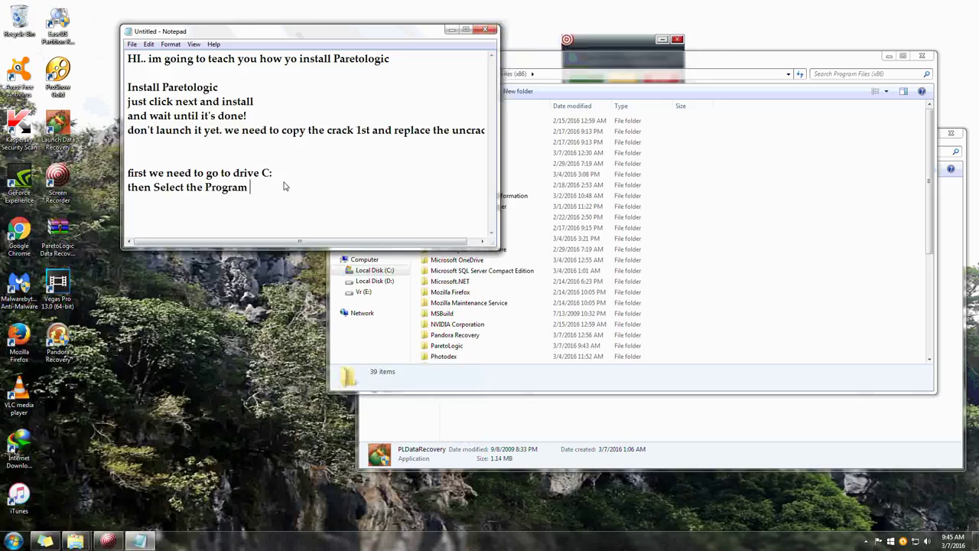
text( Files (8)
key(BackSpace)
text(x87)
key(BackSpace)
text(6)
text())
key(Return)
- Add the line "and find Paretologic Folder" to the note and return to the Program Files (x86) window
text(na dfi)
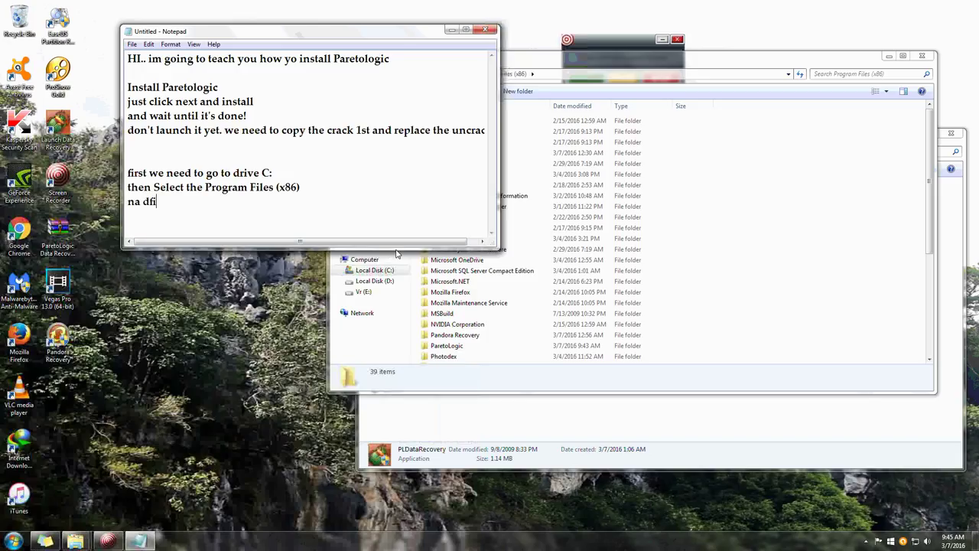
key(BackSpace)
key(BackSpace)
key(BackSpace)
key(BackSpace)
key(BackSpace)
key(BackSpace)
text(and find)
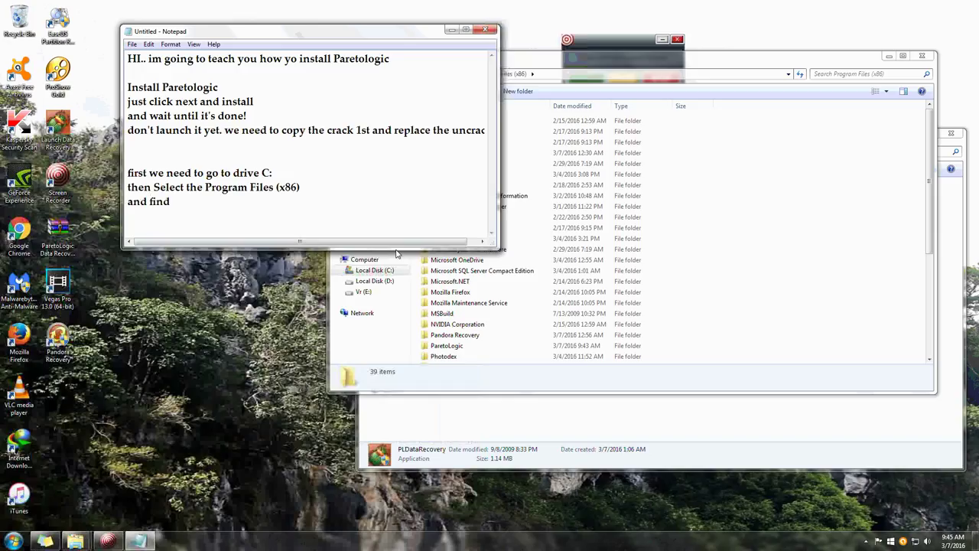
text( Paretologic Folder)
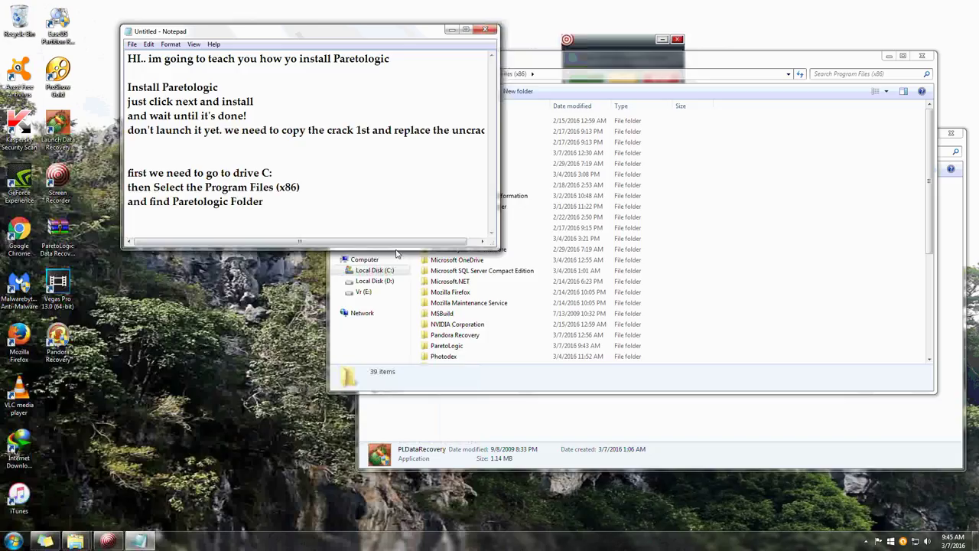
click(398, 254)
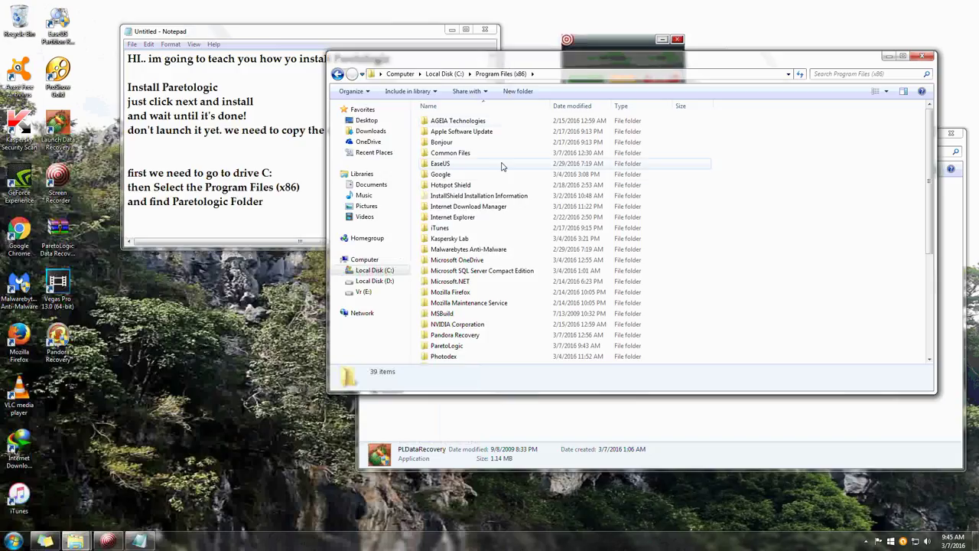
- Open the Data Recovery folder inside ParetoLogic and bring the note forward, shifted away from the file list
double_click(451, 345)
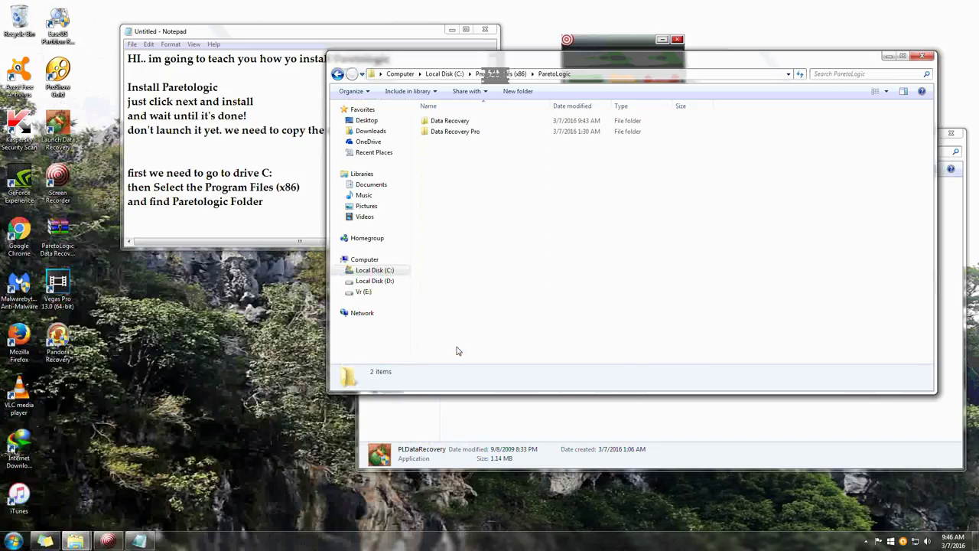
double_click(456, 124)
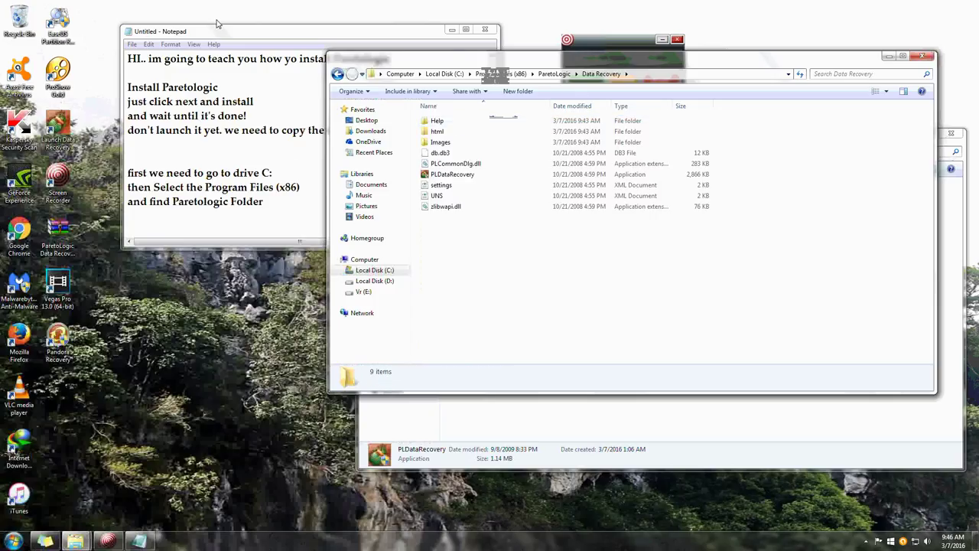
drag(217, 34, 160, 18)
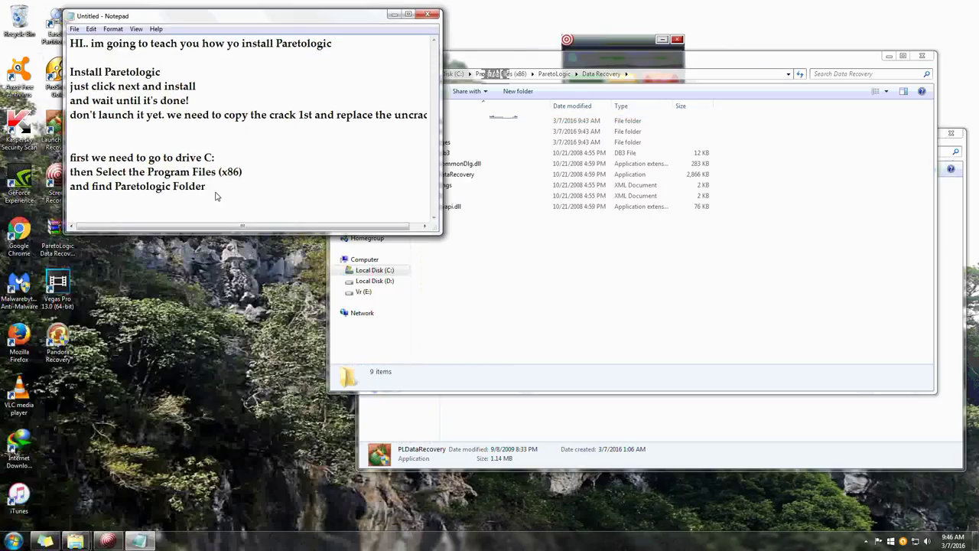
- Add the line "and select DATA recovery AND open it so you could paste the crack" below the Paretologic Folder line
text(and select DATA)
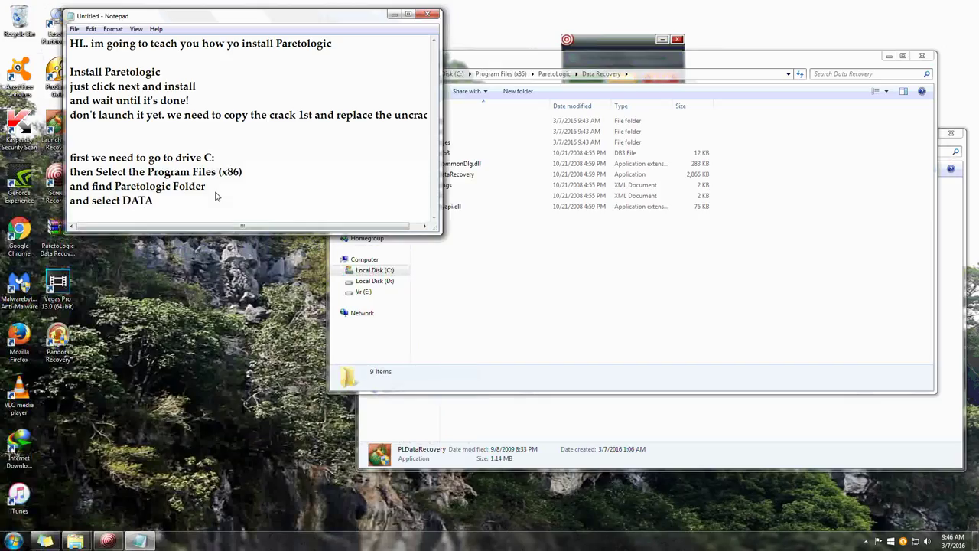
text( recovery)
text(AND  open it so you)
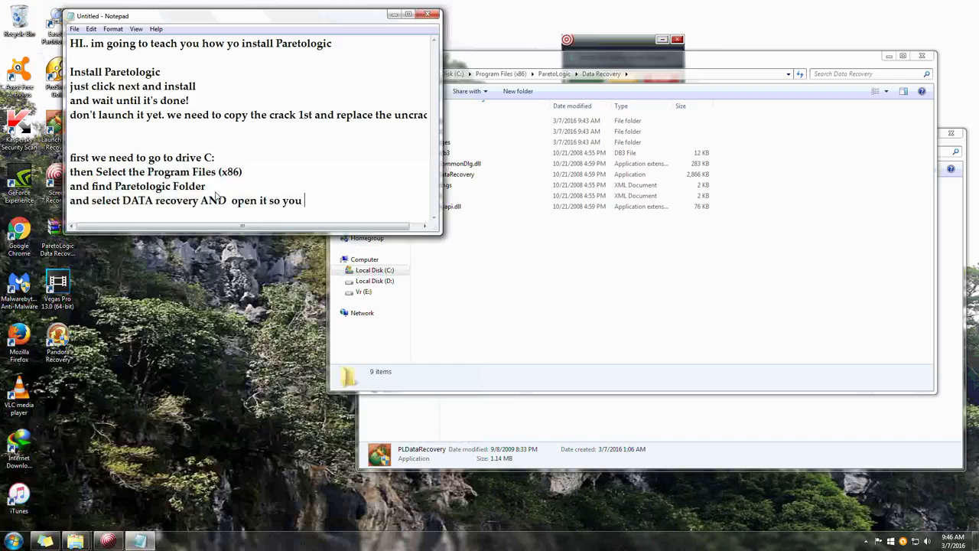
text( could paste the crac)
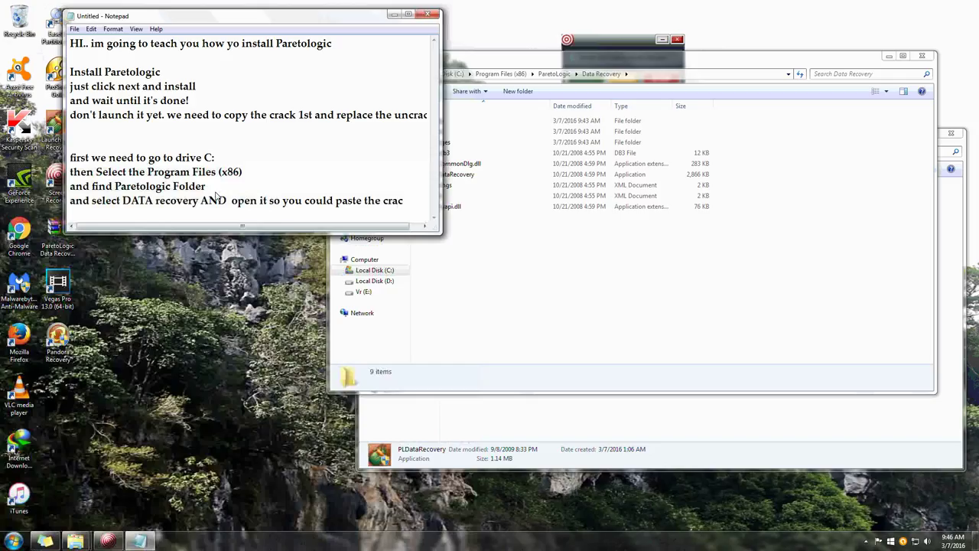
text(k)
key(Return)
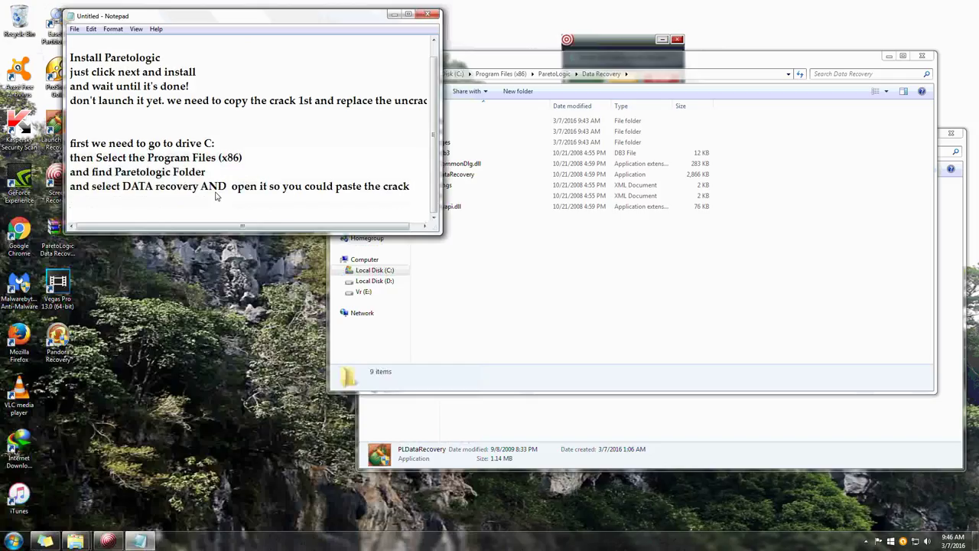
click(574, 262)
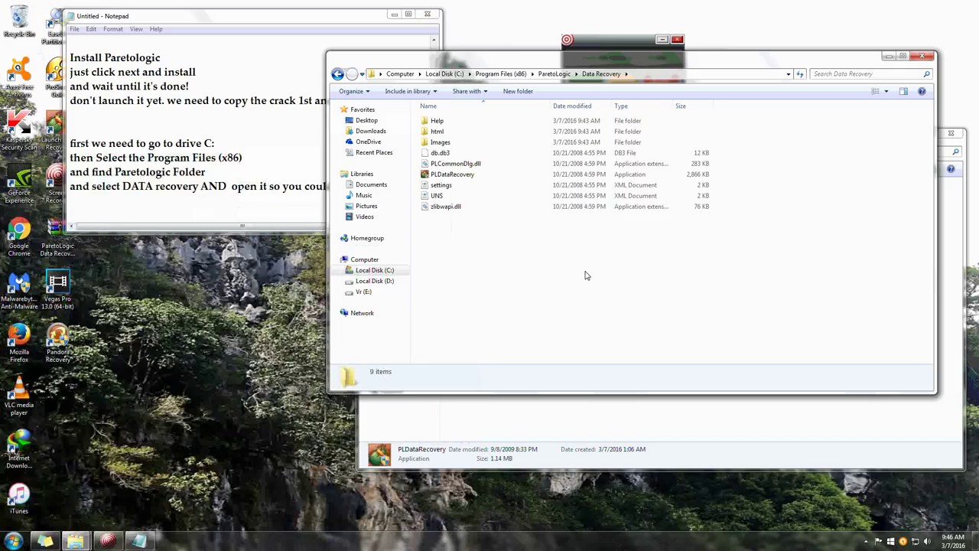
- After a blank line in the note, write "then copy the crack at your first folder and transfer it to the"
click(218, 216)
text(t)
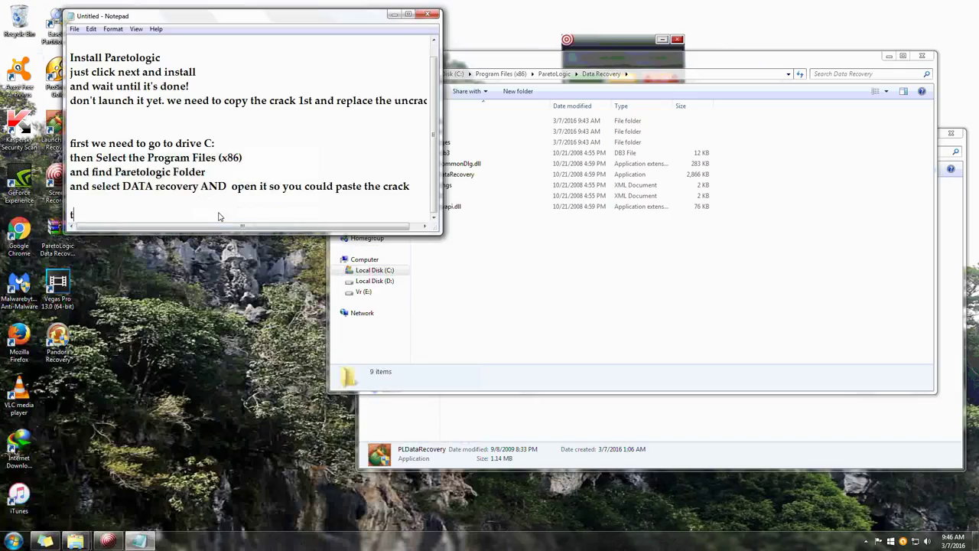
text(hen copy the )
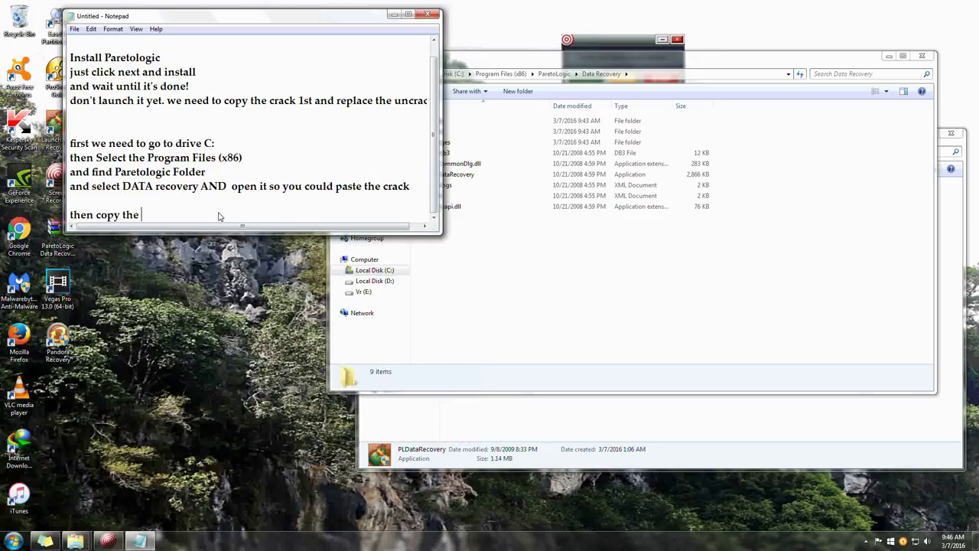
text(crack at your first folder and trans)
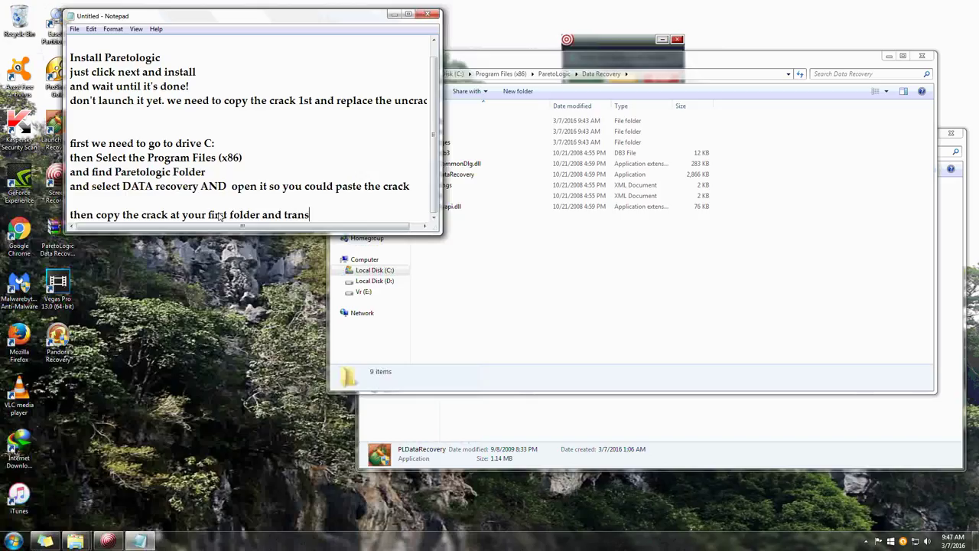
text(fer it to the installation l)
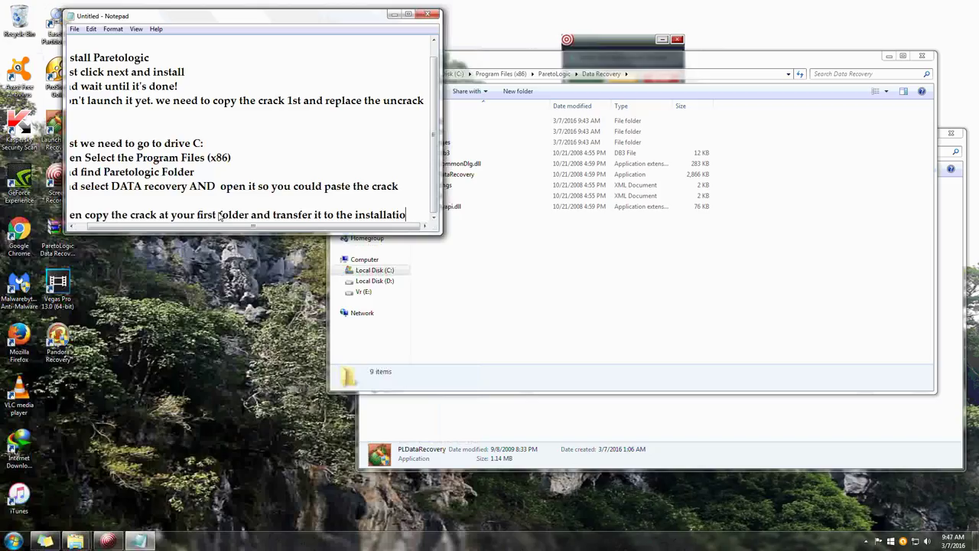
key(BackSpace)
key(BackSpace)
key(BackSpace)
key(BackSpace)
key(BackSpace)
key(BackSpace)
key(BackSpace)
key(BackSpace)
key(BackSpace)
key(BackSpace)
key(BackSpace)
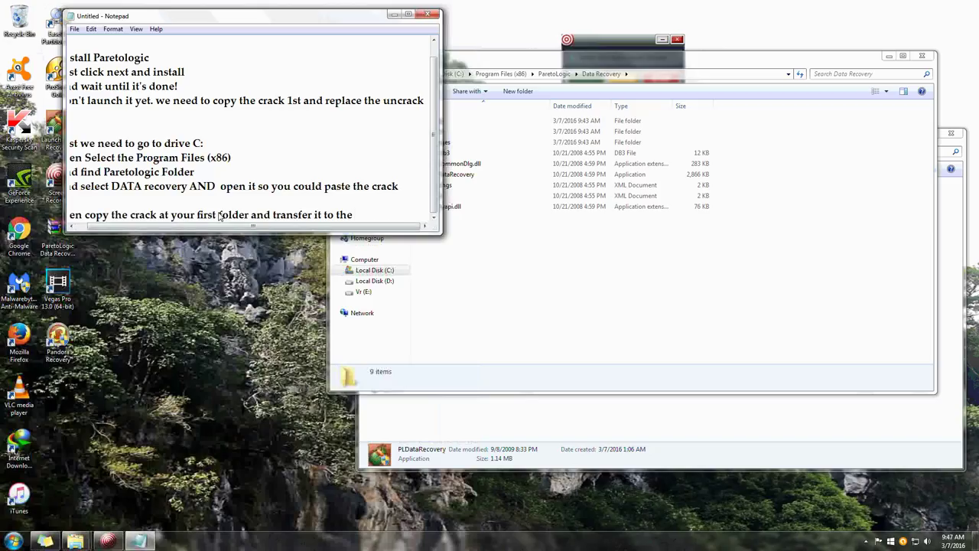
- Complete the copy instruction with "location where you install your" and put "Paretologic" on the following line
text(location where you ins)
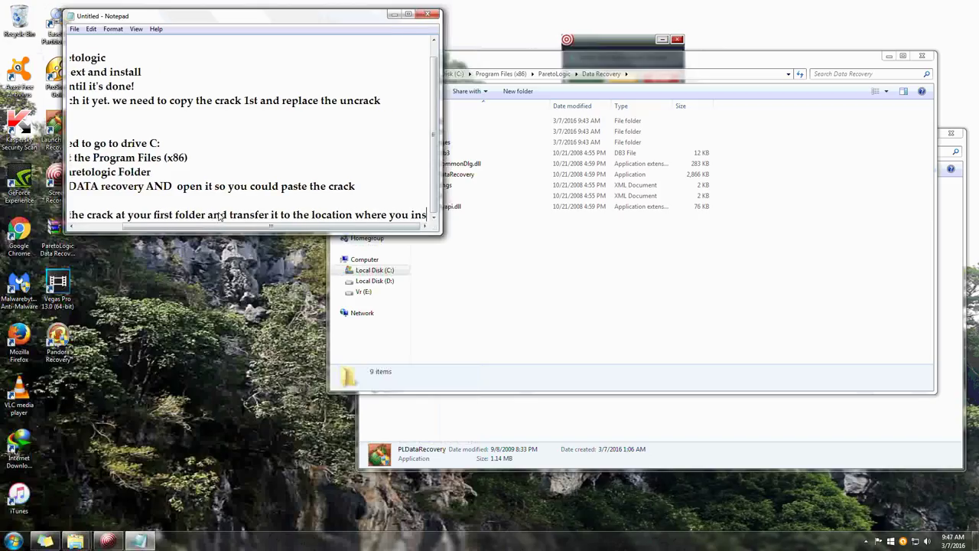
text(tall )
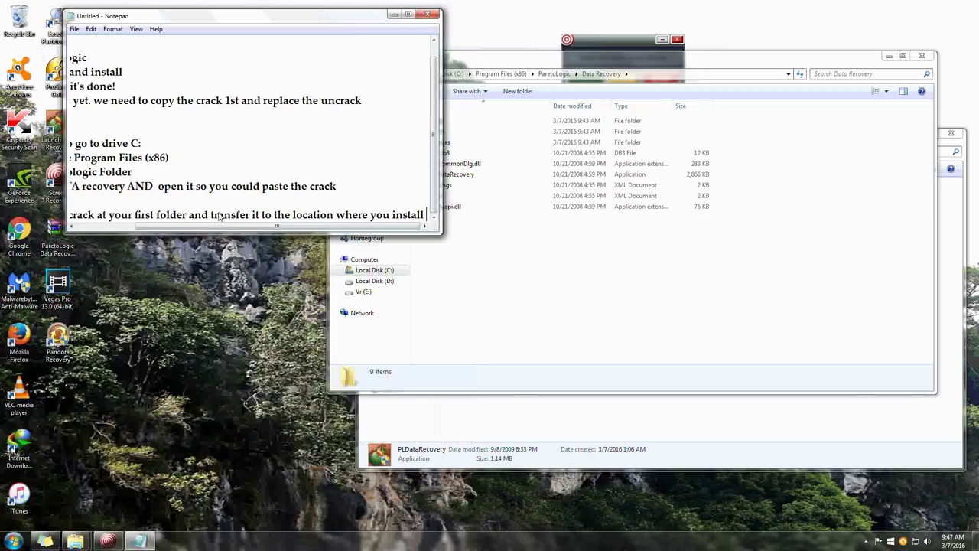
text(your)
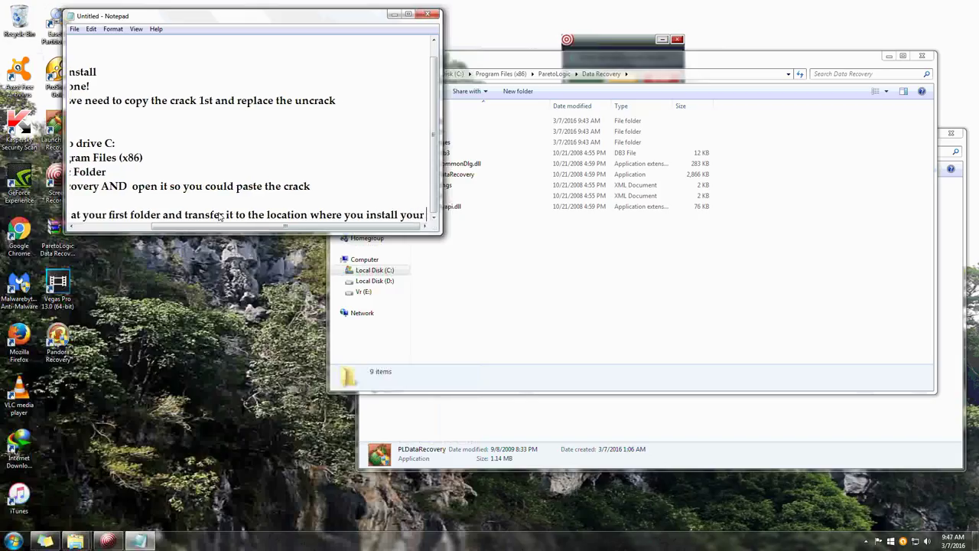
key(Return)
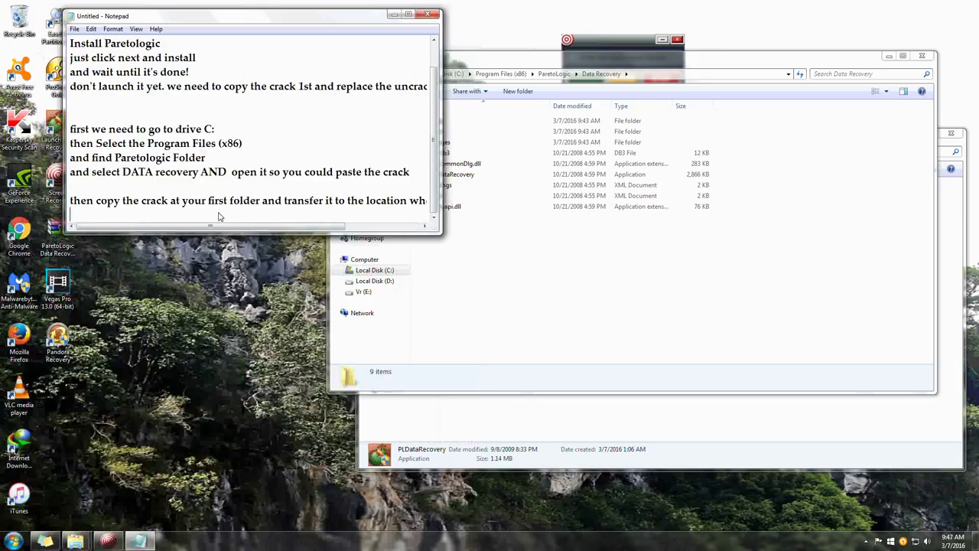
text(Paretologic)
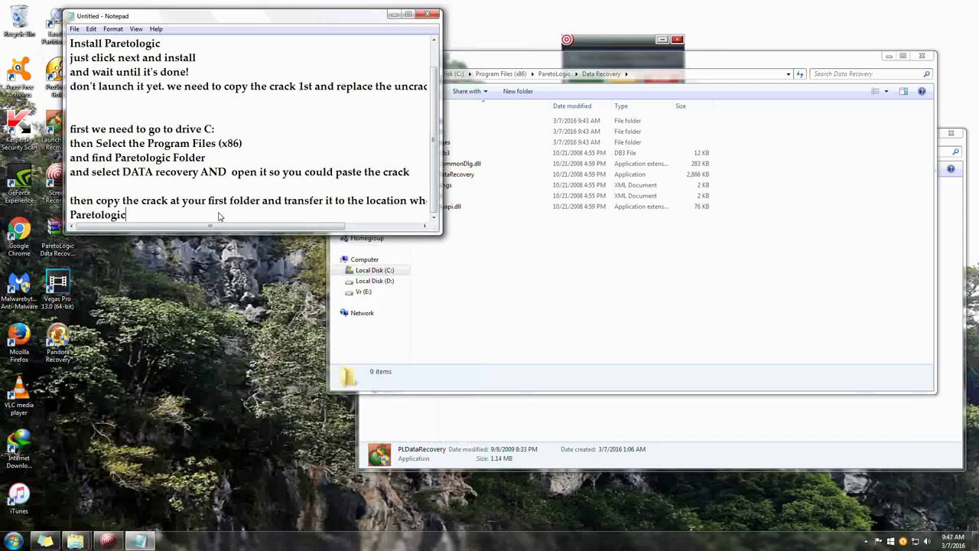
- Copy PLDataRecovery from the vr downloads folder into the Data Recovery folder, replacing the existing file and granting administrator permission
click(601, 426)
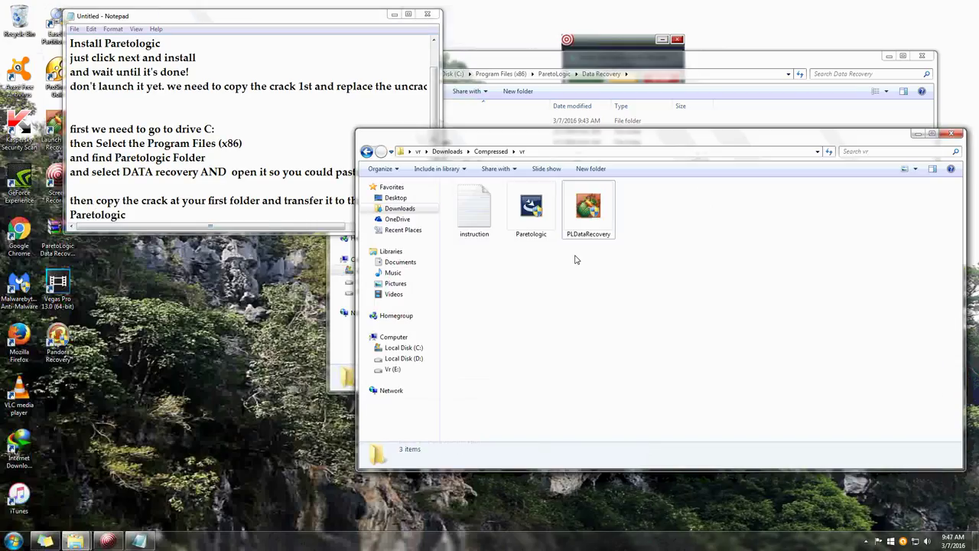
right_click(588, 221)
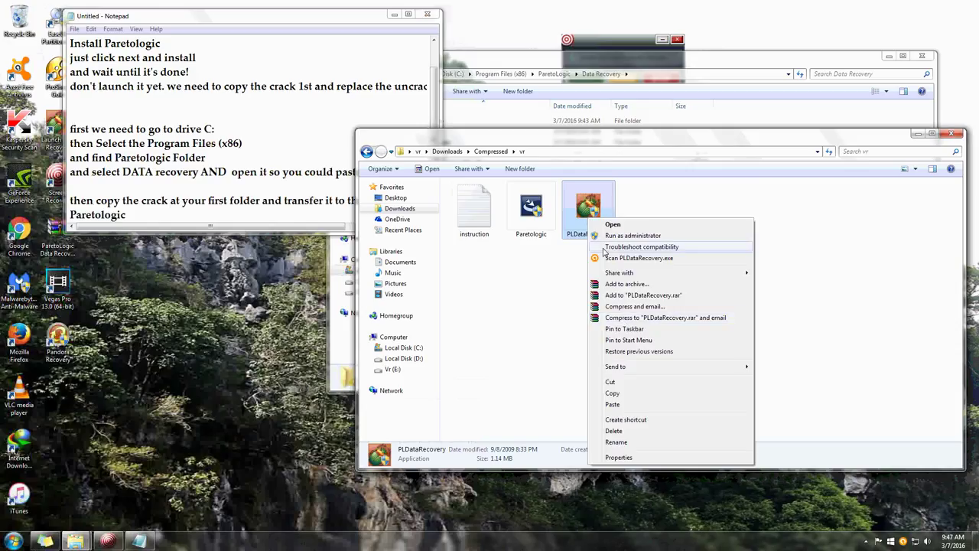
click(634, 394)
click(555, 77)
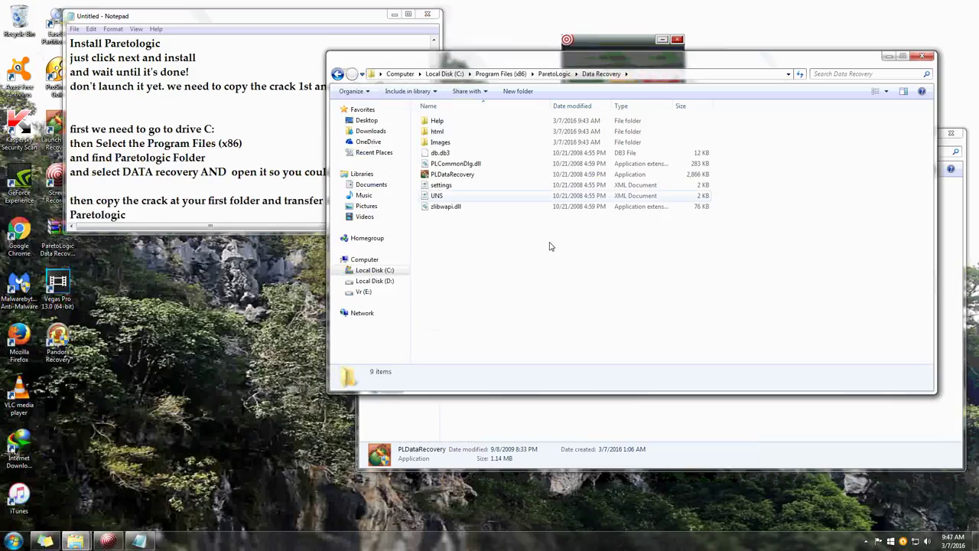
right_click(485, 257)
click(535, 326)
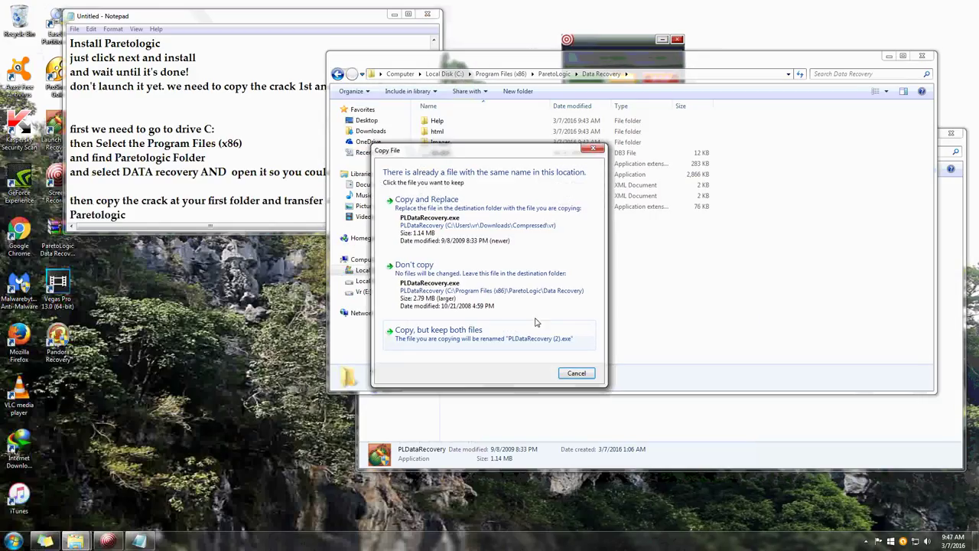
click(479, 226)
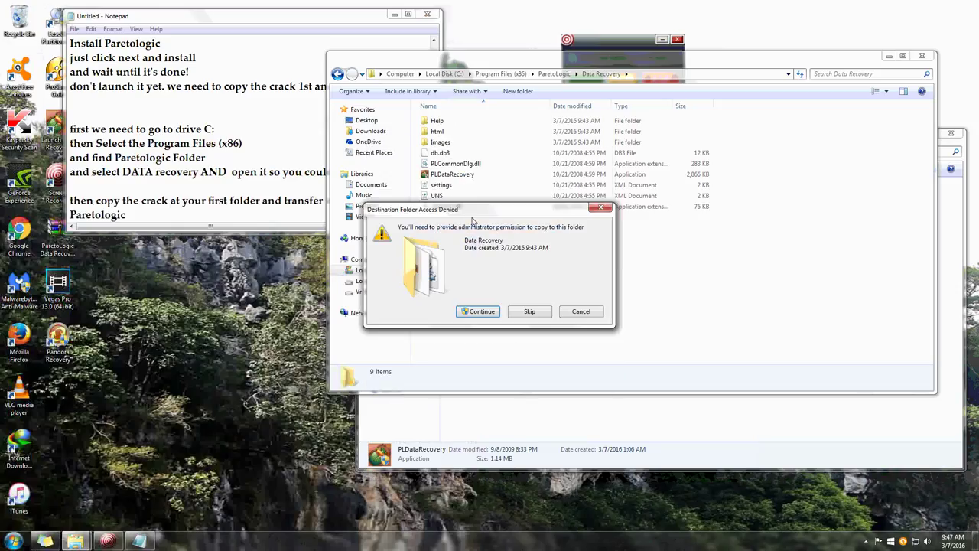
click(483, 312)
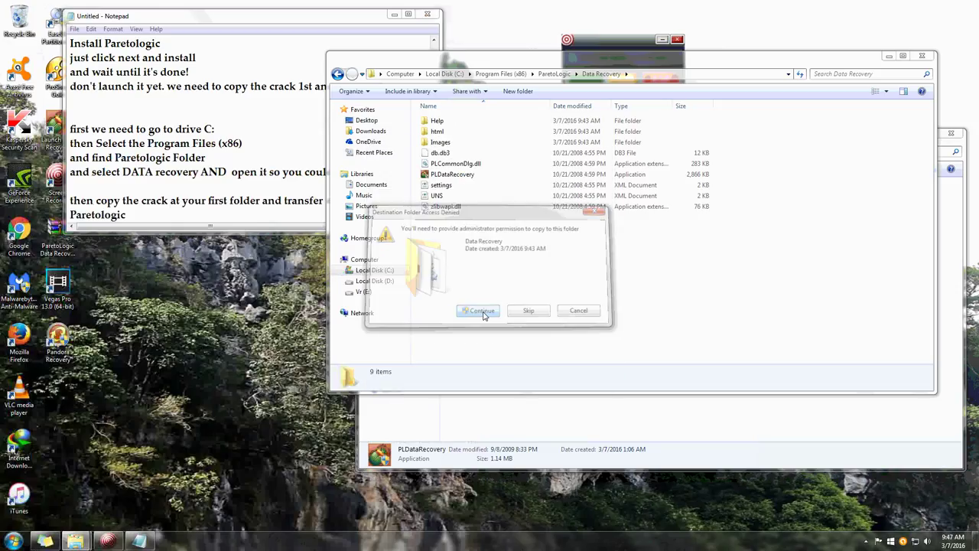
- Leave a blank line after "Paretologic" in the note and write "Just COPY and REPLACE"
click(247, 221)
key(Return)
key(Return)
text(J)
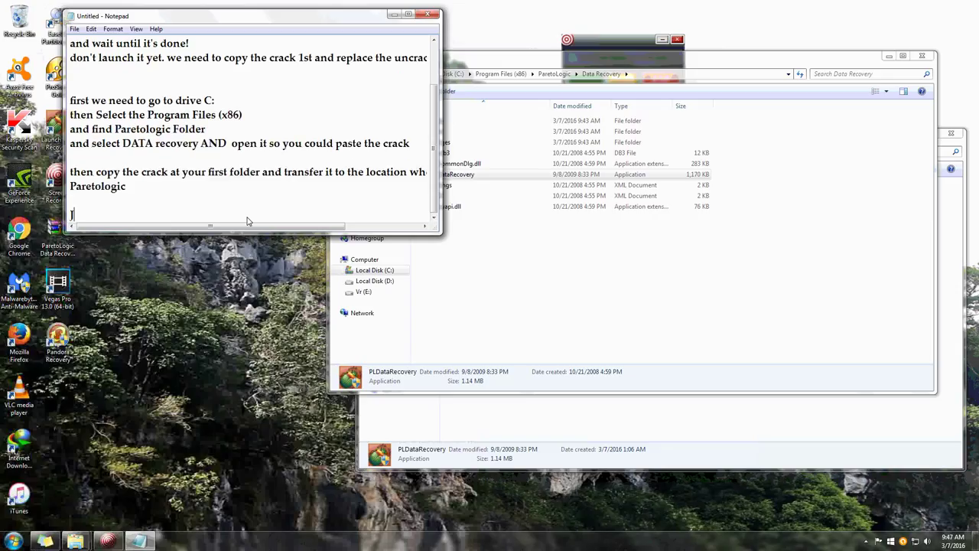
text(ust COPY amd)
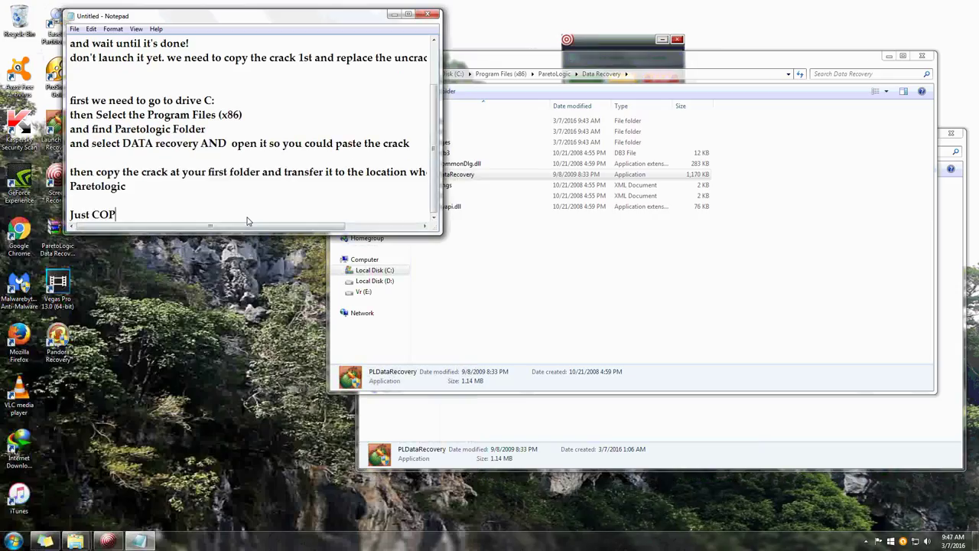
key(BackSpace)
key(BackSpace)
key(BackSpace)
text(nd)
key(BackSpace)
key(BackSpace)
text(and RE)
key(BackSpace)
text(EPLACE)
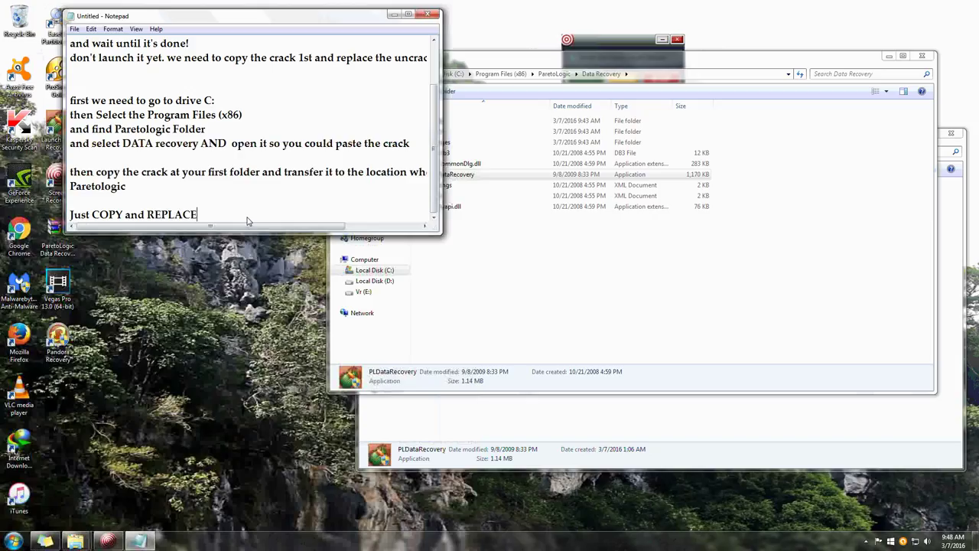
- End the "Just COPY and REPLACE" line with "...." and start a new paragraph below it
click(474, 268)
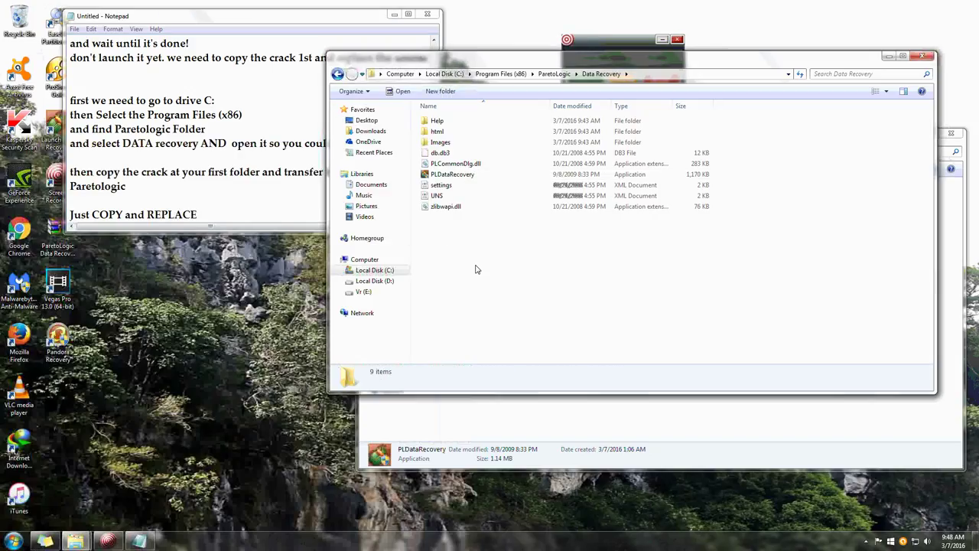
click(294, 218)
text(....)
key(Return)
key(Return)
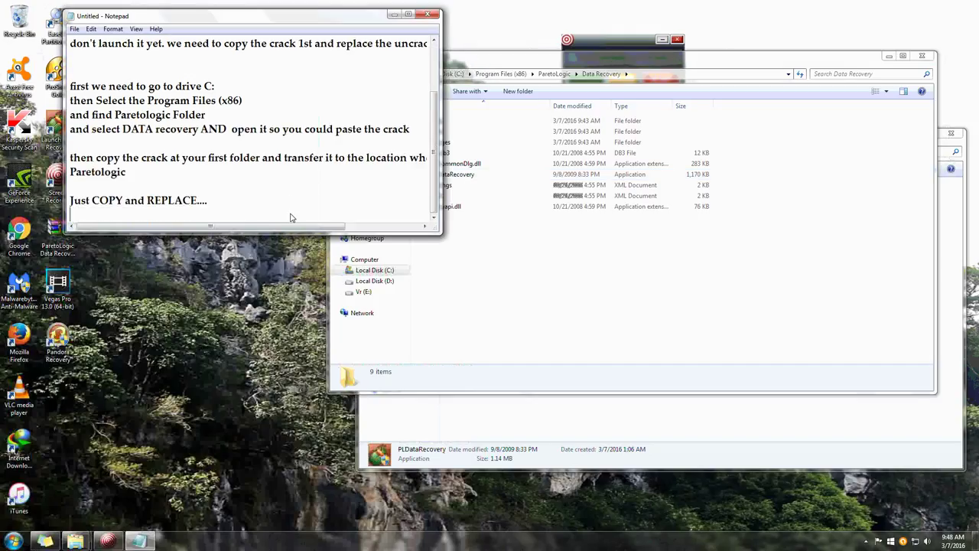
- Add the line "AND THEN RIGHT CLICK THE ICON SO YOU CAN SEND A SHORTCUT TO DESTOP TO BEGIN" at the note's end
text(AND )
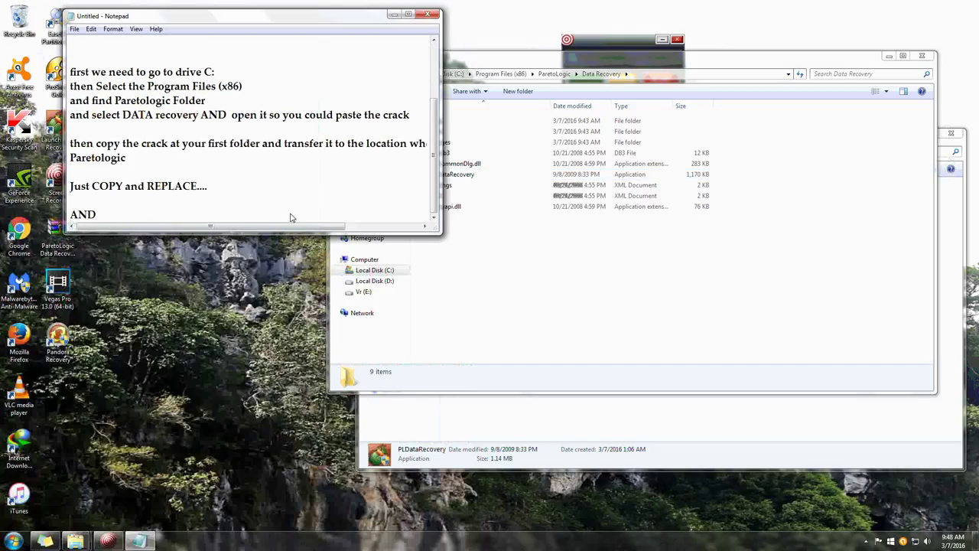
text(THEN RIGHT CLI)
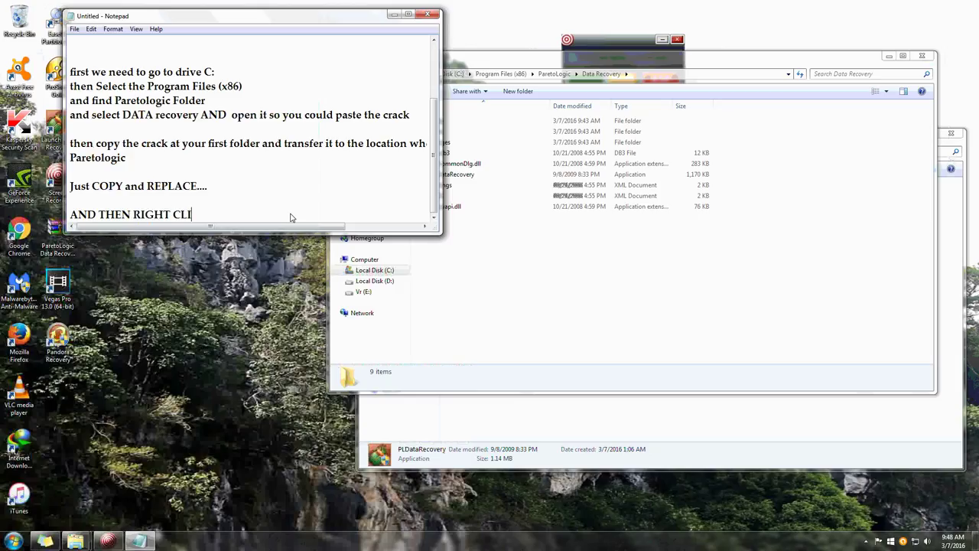
text(CK THE ICON SO Y)
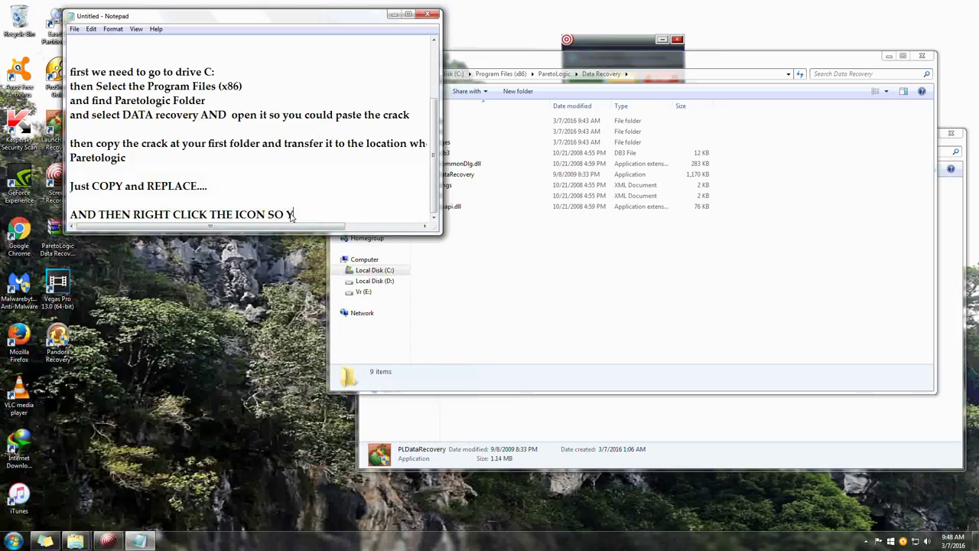
text(OU CAN SEND A SHO)
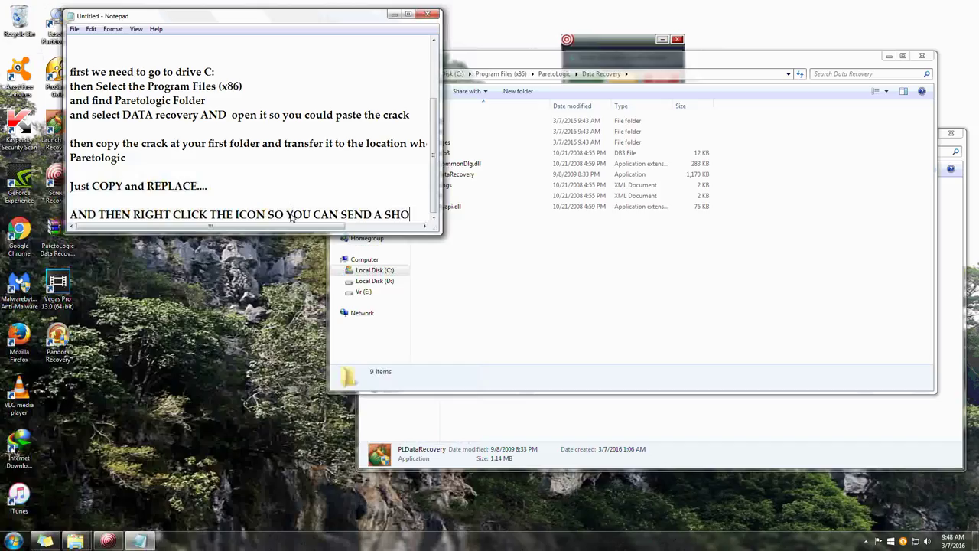
text(RTCUT TO DI)
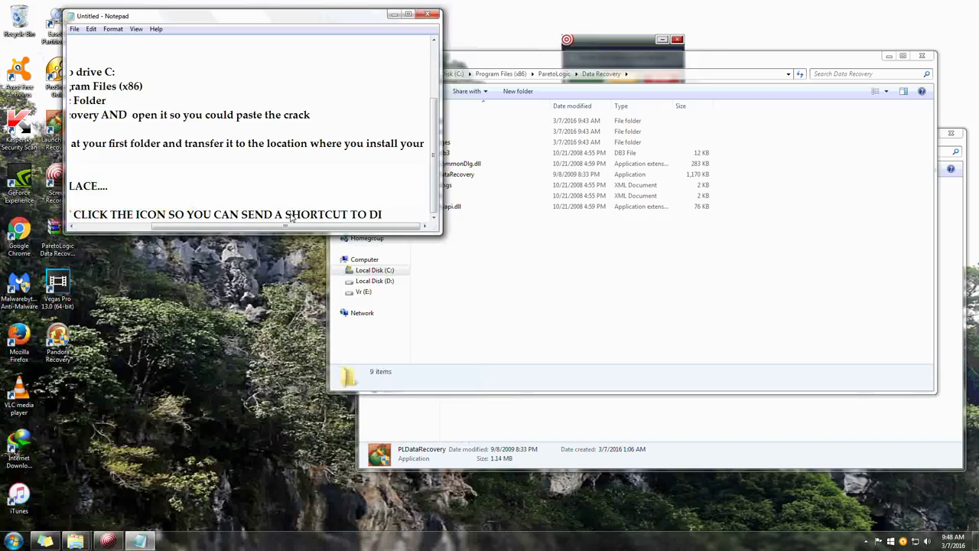
key(BackSpace)
text(ESTOP TO BE)
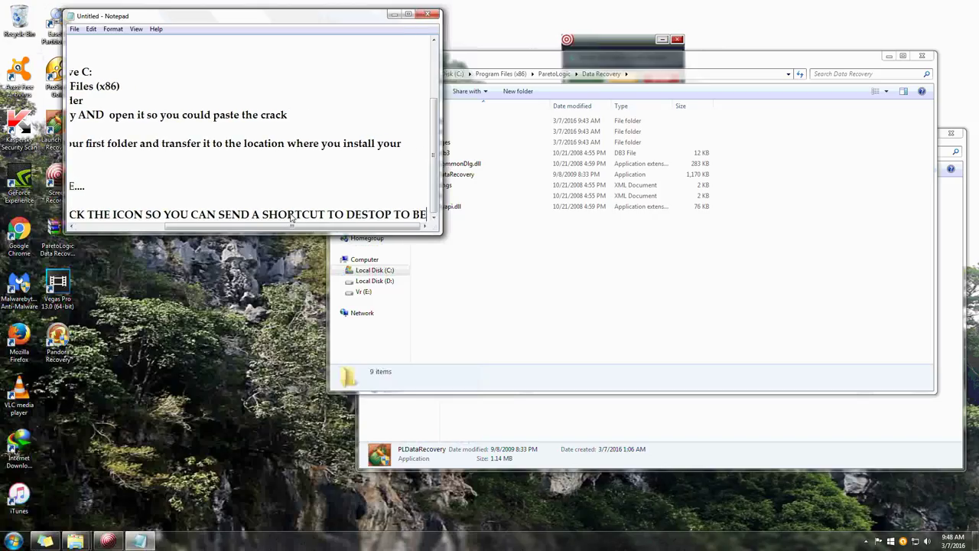
text(GIN)
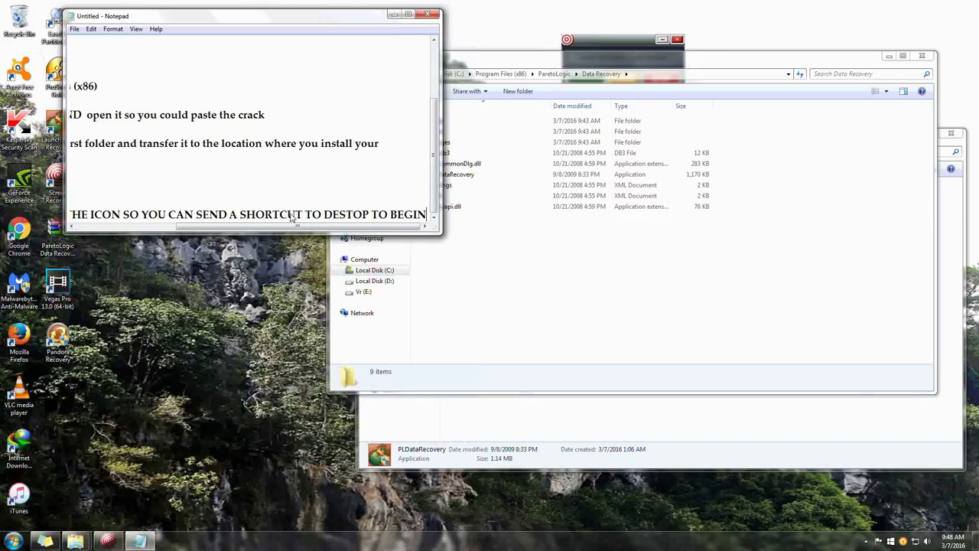
- Send a desktop shortcut of the PLDataRecovery application from the Data Recovery folder
click(455, 175)
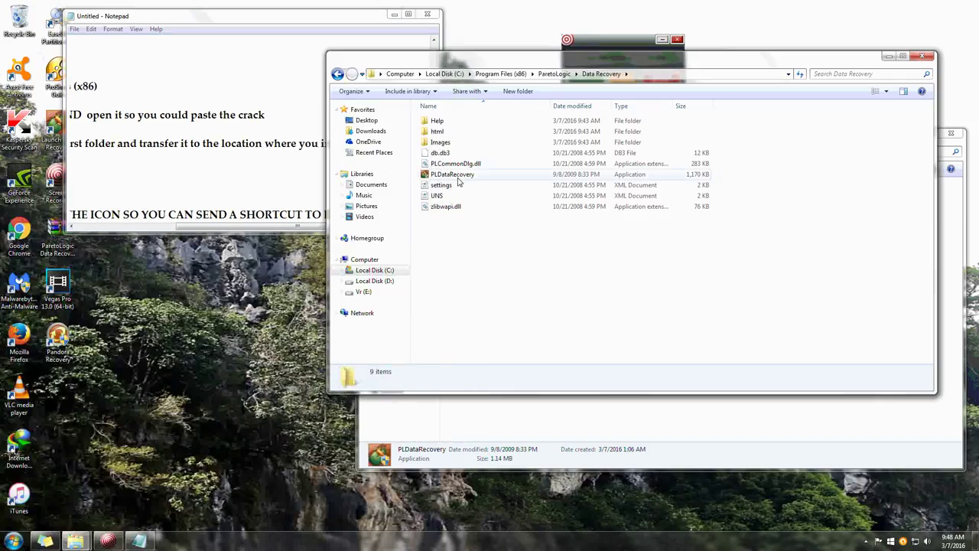
right_click(457, 179)
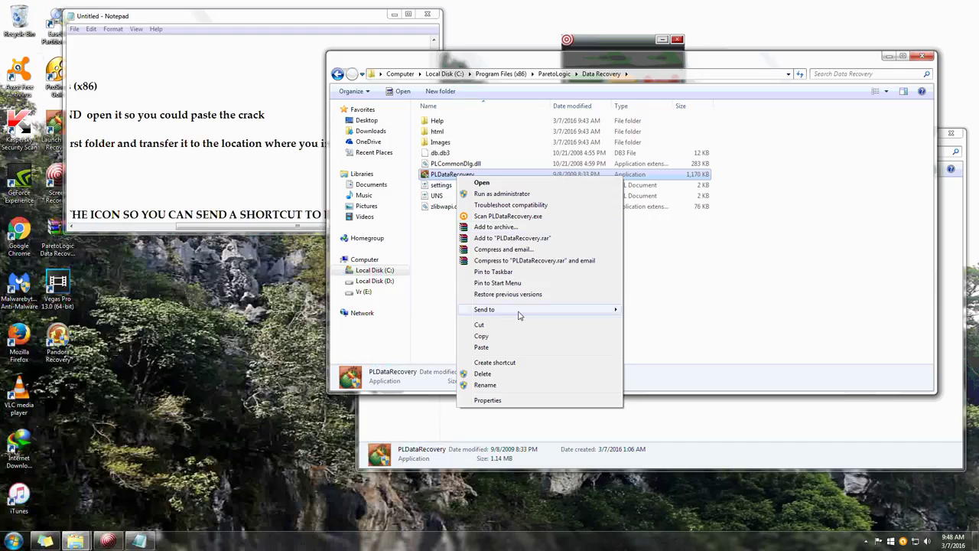
mouse_move(610, 312)
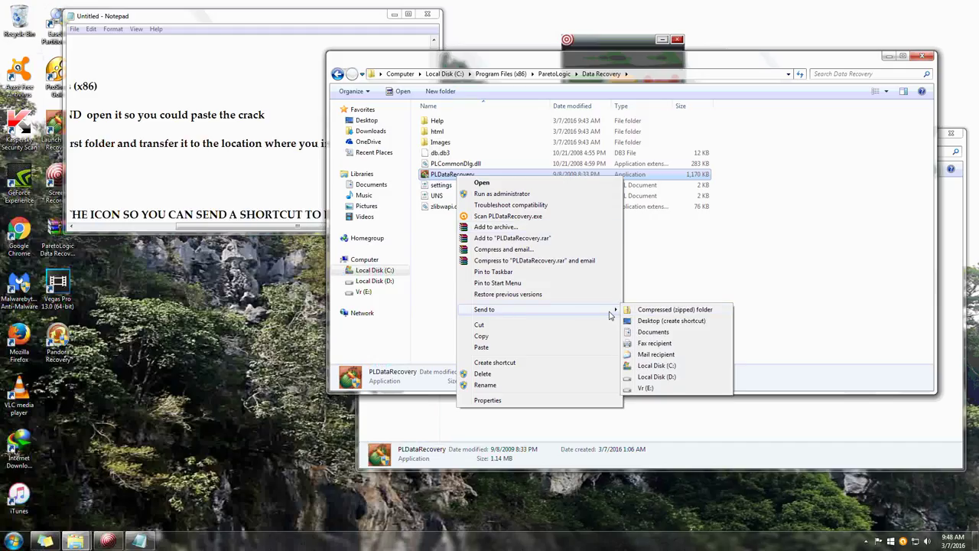
click(667, 323)
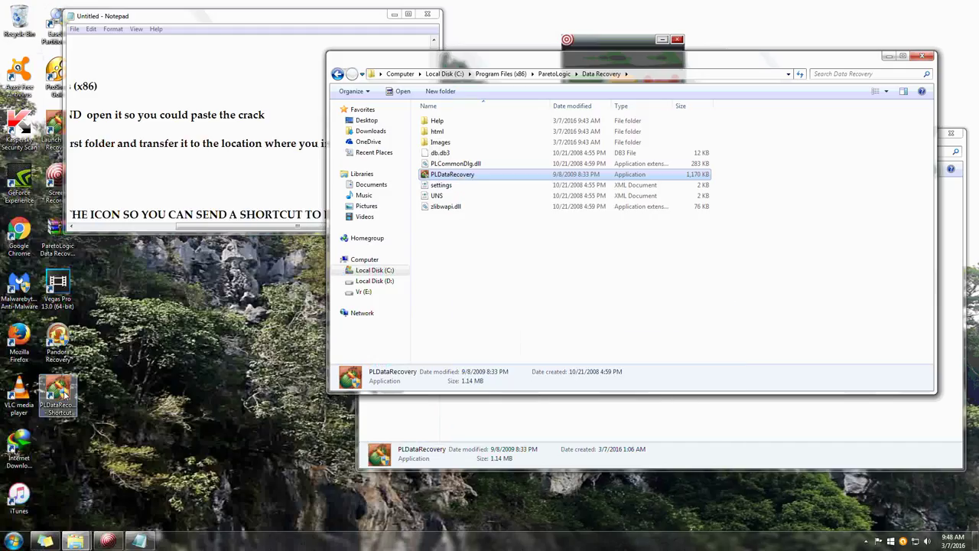
- Replace the entire text of the note with "THEN THAT'S IT.. NJOY :)"
click(197, 204)
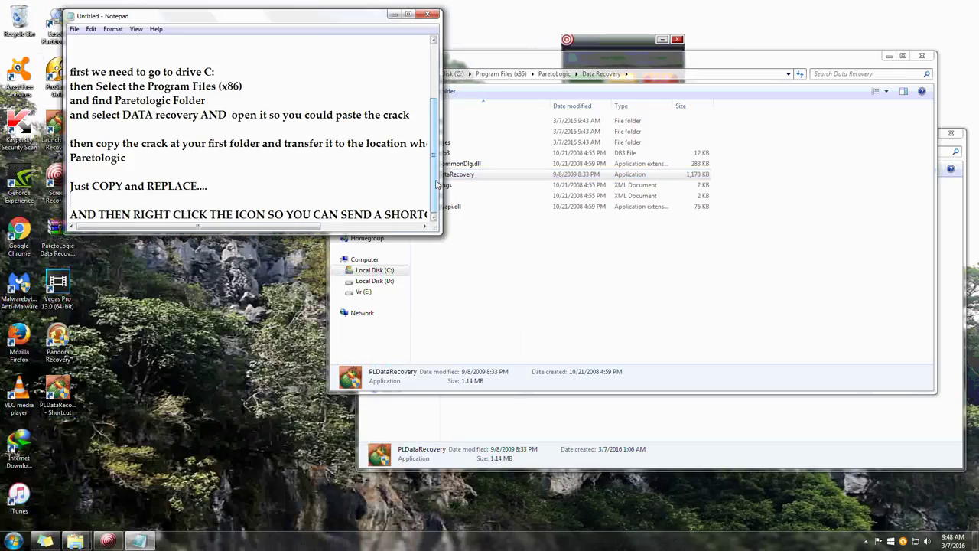
key(ctrl+a)
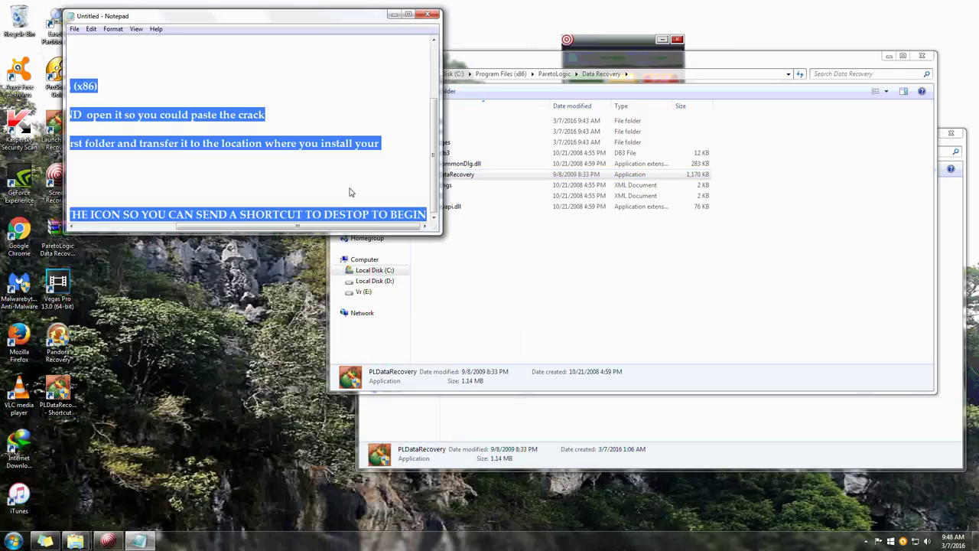
key(Delete)
text(THEN)
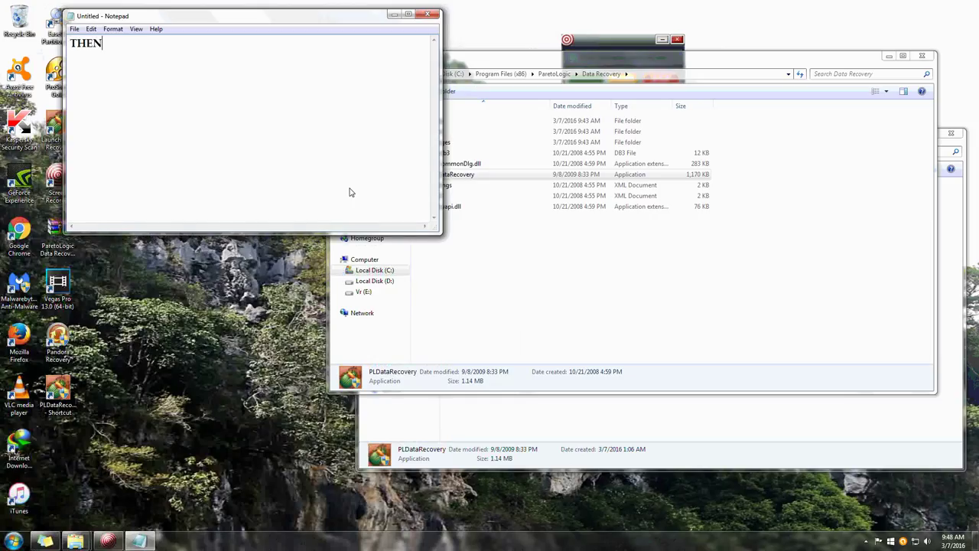
text( THAT'S IT.. NJOY )
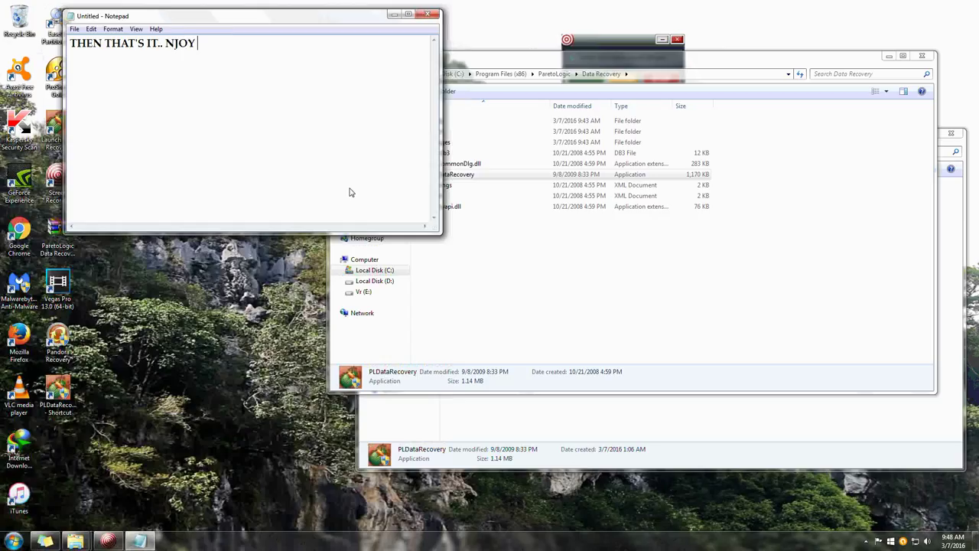
text(:))
- Launch PLDataRecovery and dismiss the ParetoLogic Online Community sign-up form without submitting it, choosing not to show it again
click(237, 322)
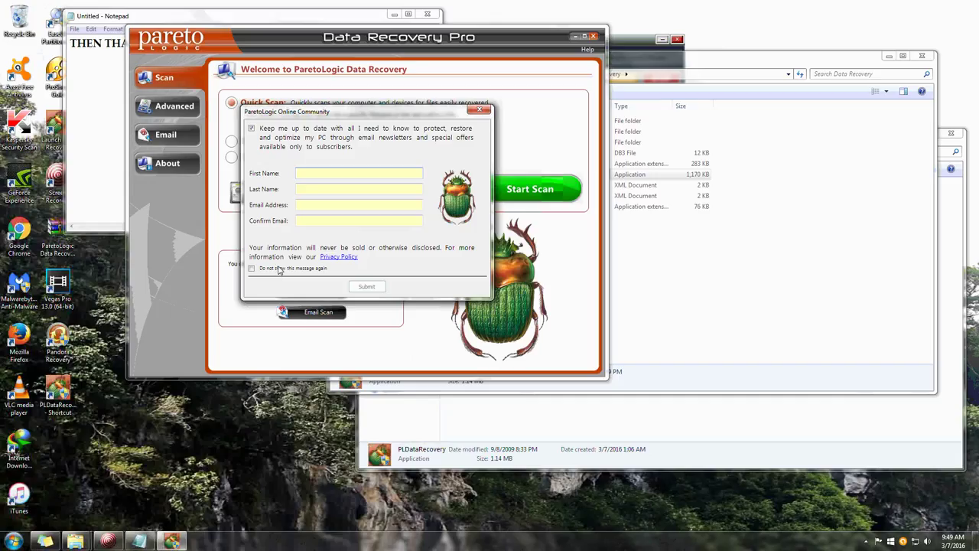
click(253, 267)
click(480, 110)
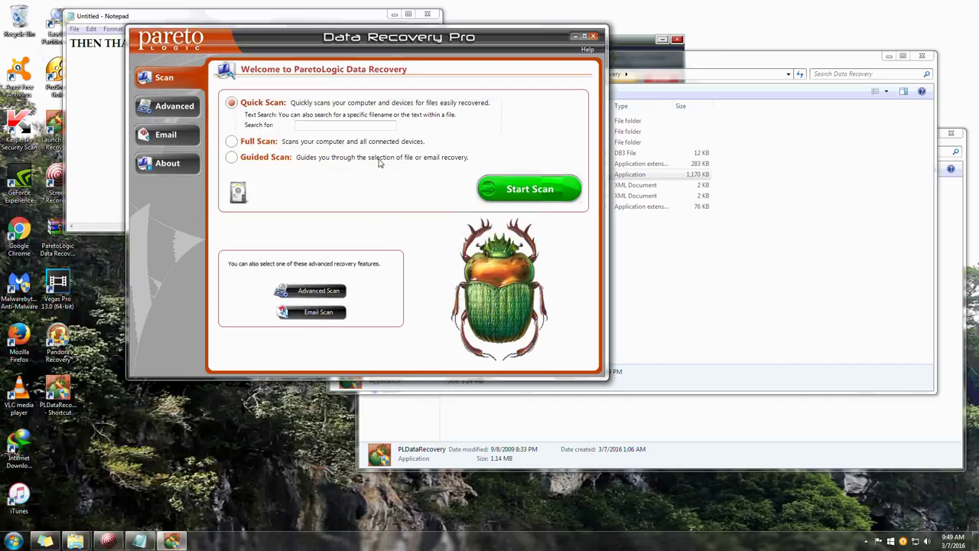